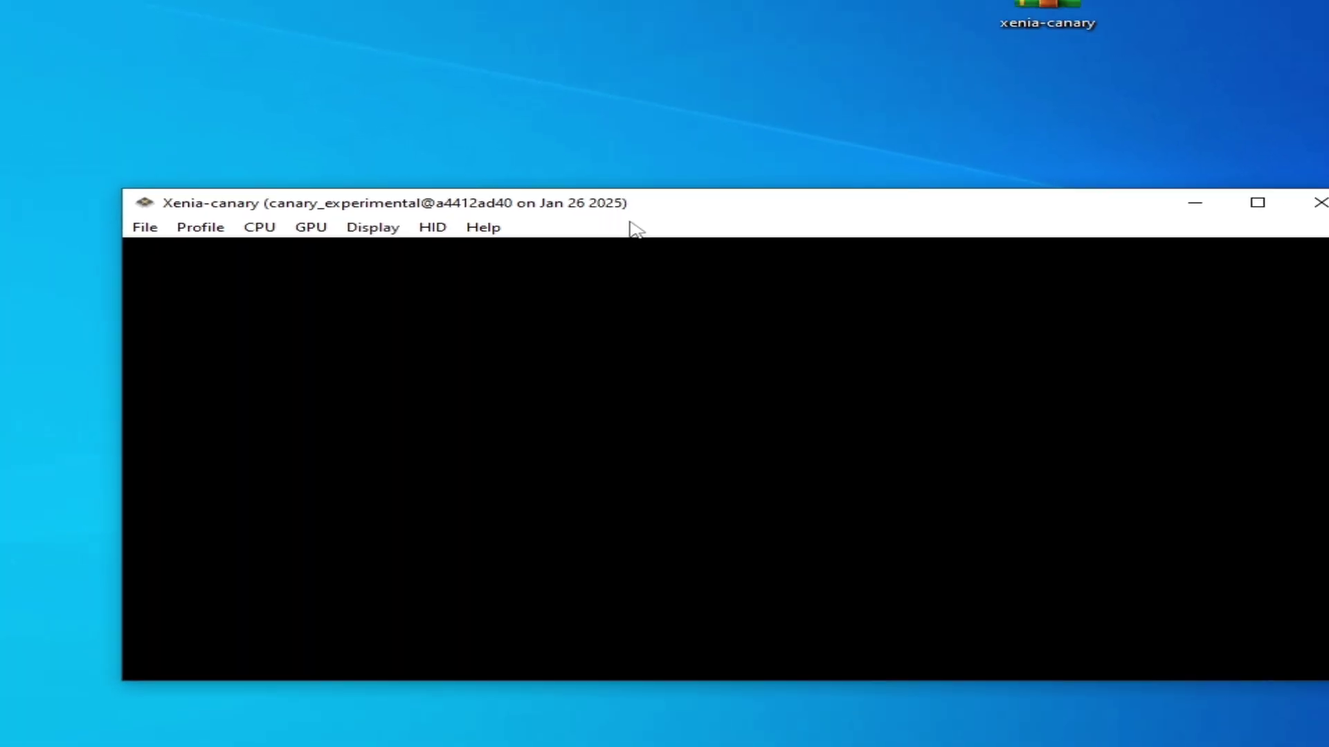
- Close Xenia and open the shortcut's file location, the xenia_canary folder
click(1215, 227)
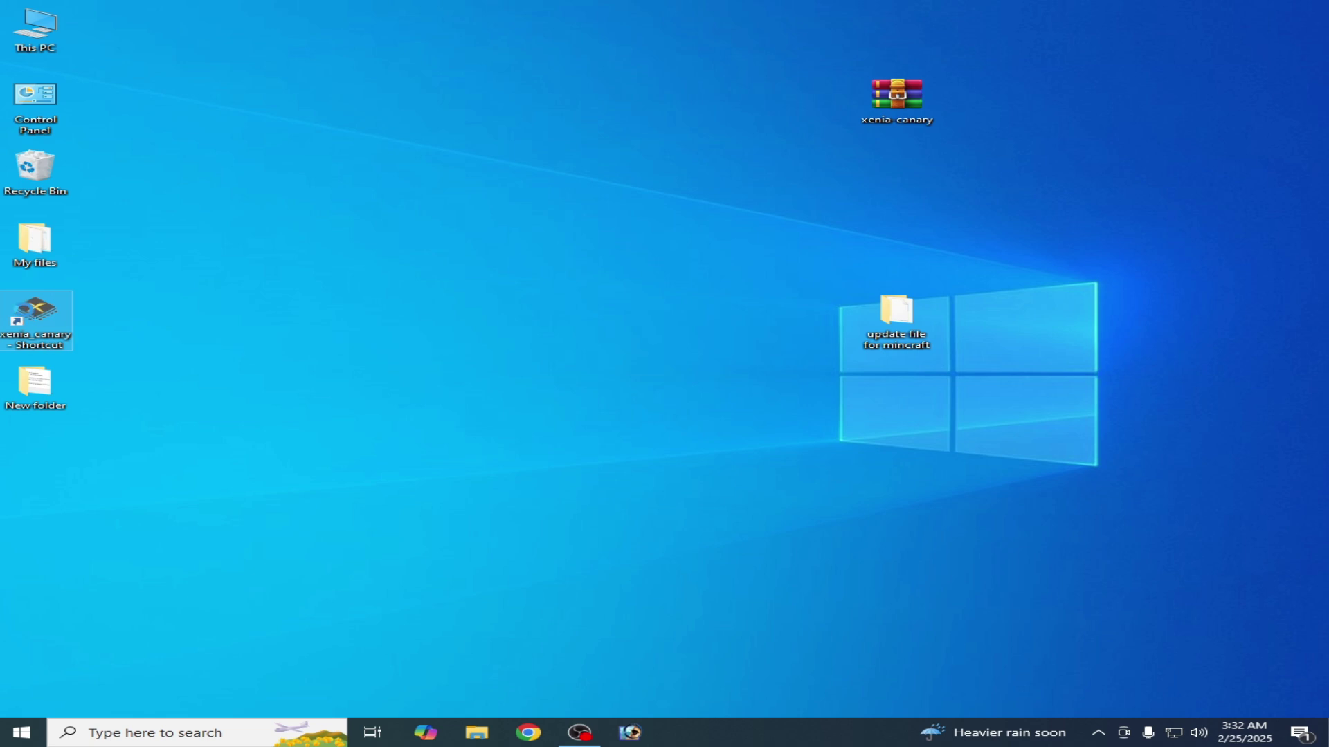
right_click(25, 311)
click(111, 337)
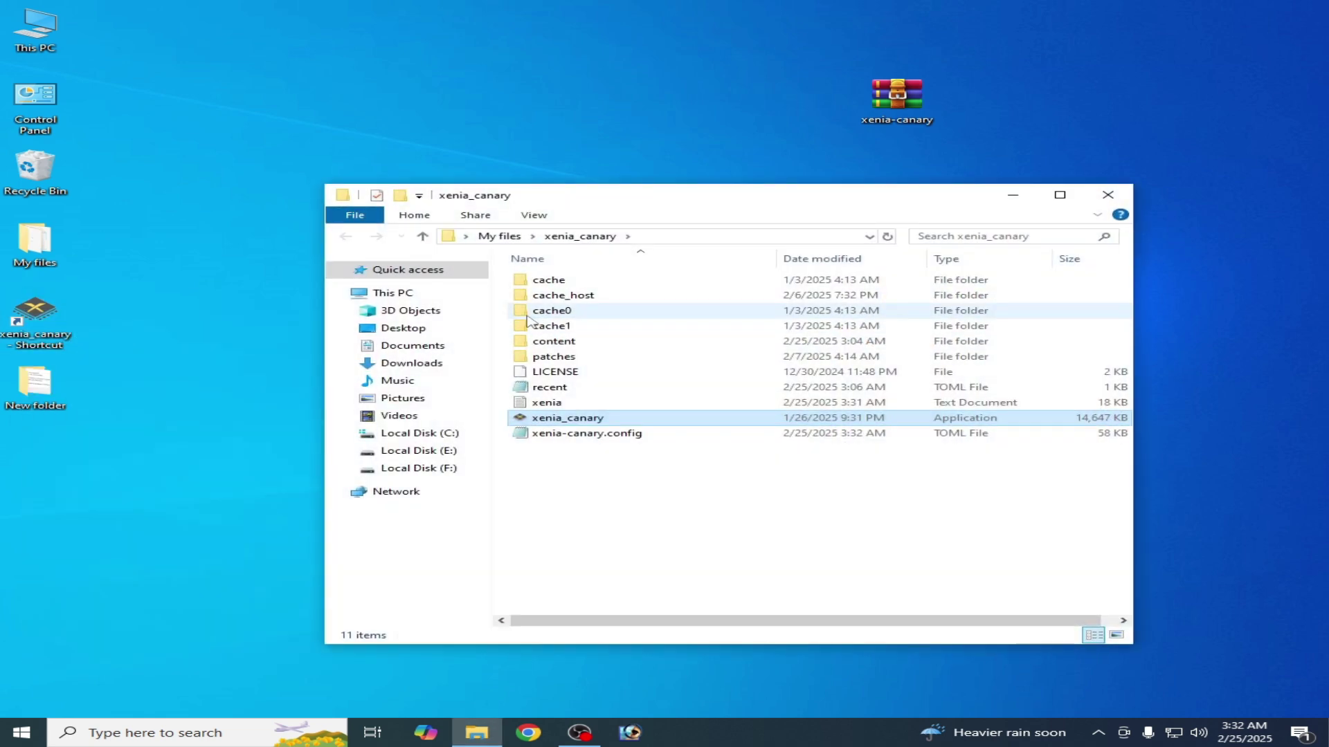
drag(816, 203, 709, 182)
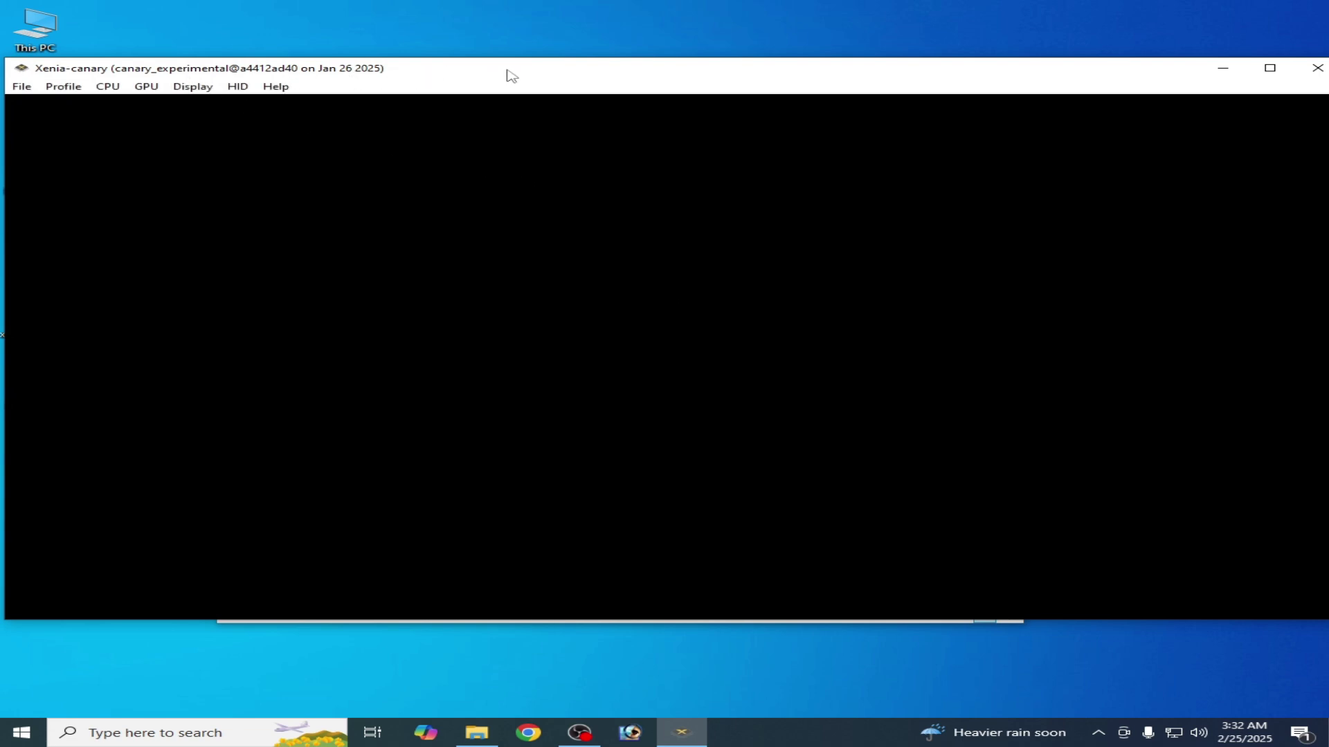
click(1317, 67)
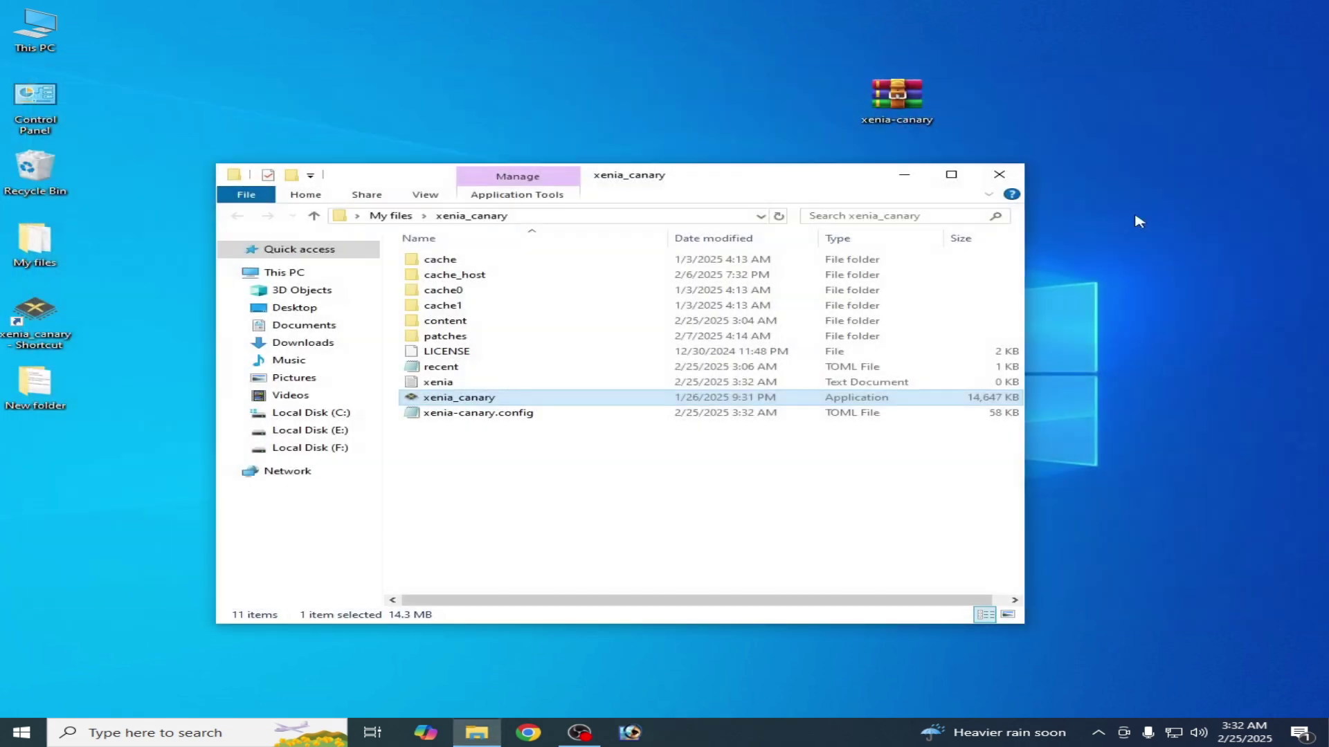
- Extract the xenia-canary archive into a new xenia-canary folder on the desktop
click(888, 108)
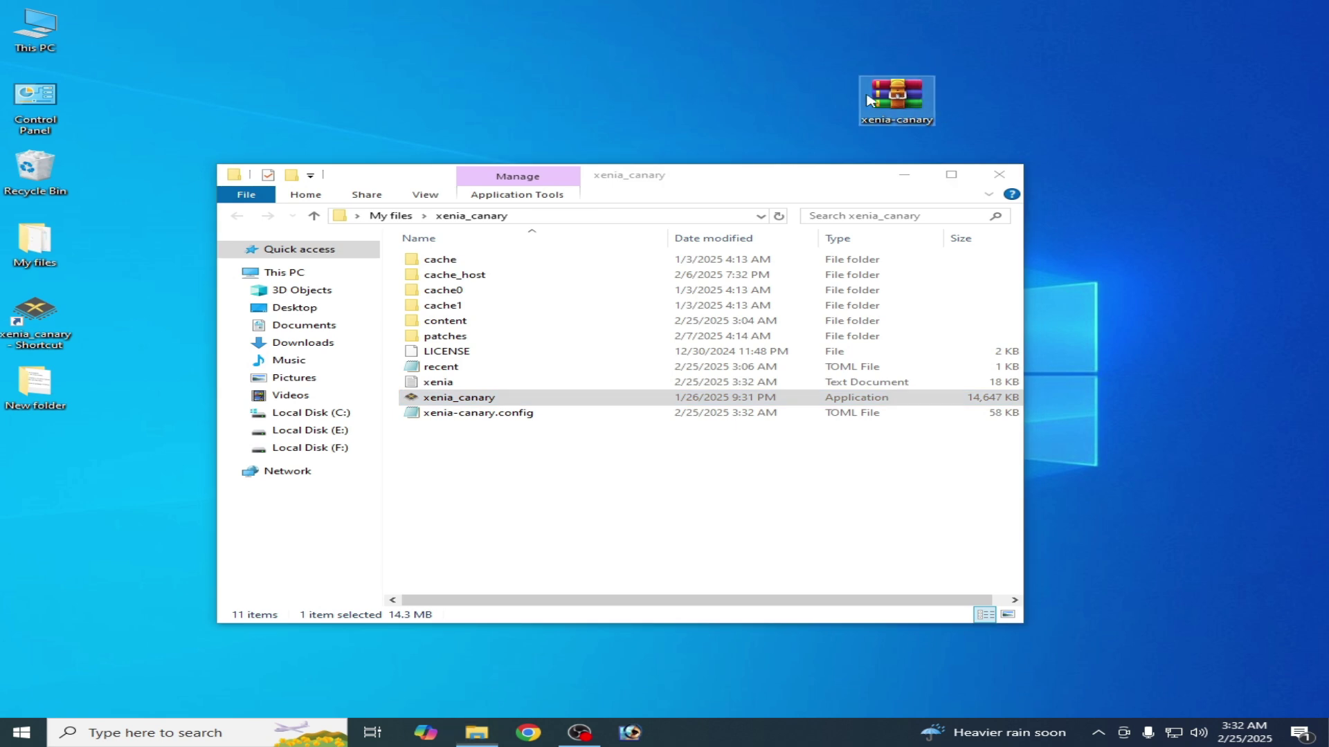
right_click(892, 96)
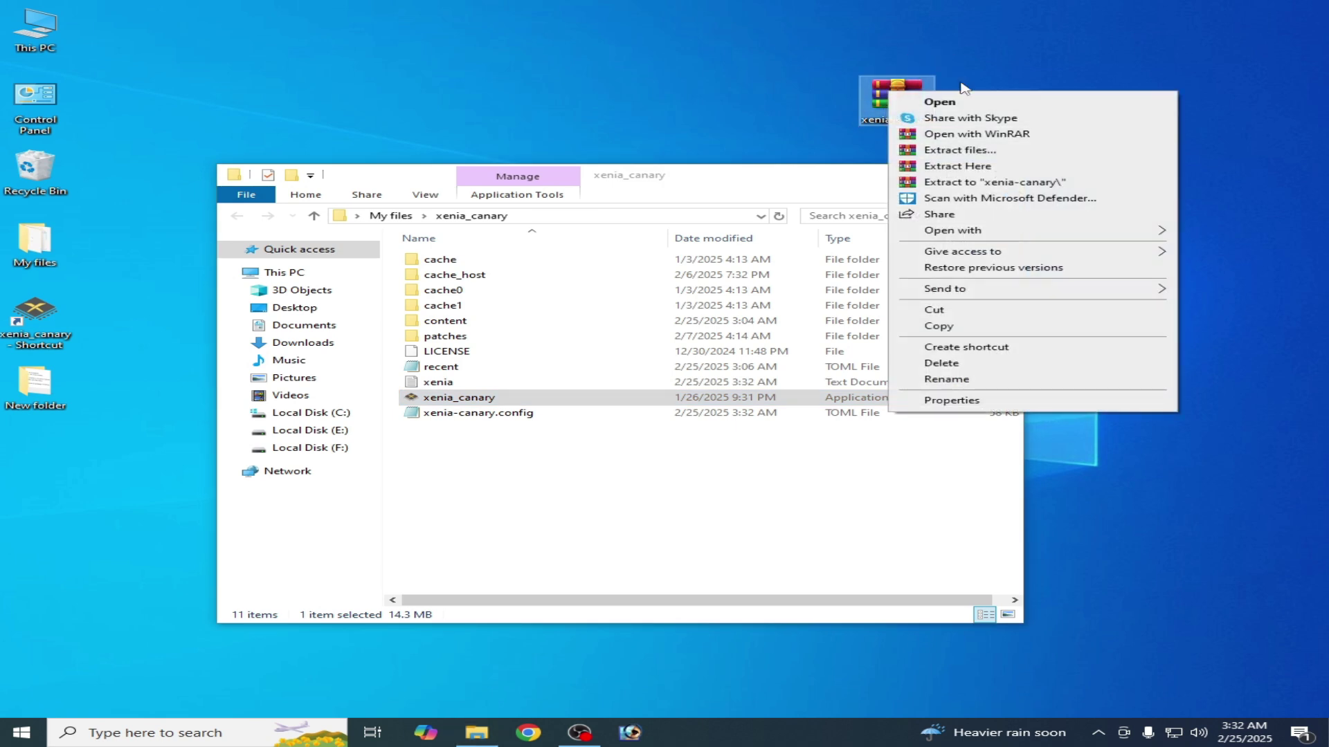
click(959, 182)
click(802, 192)
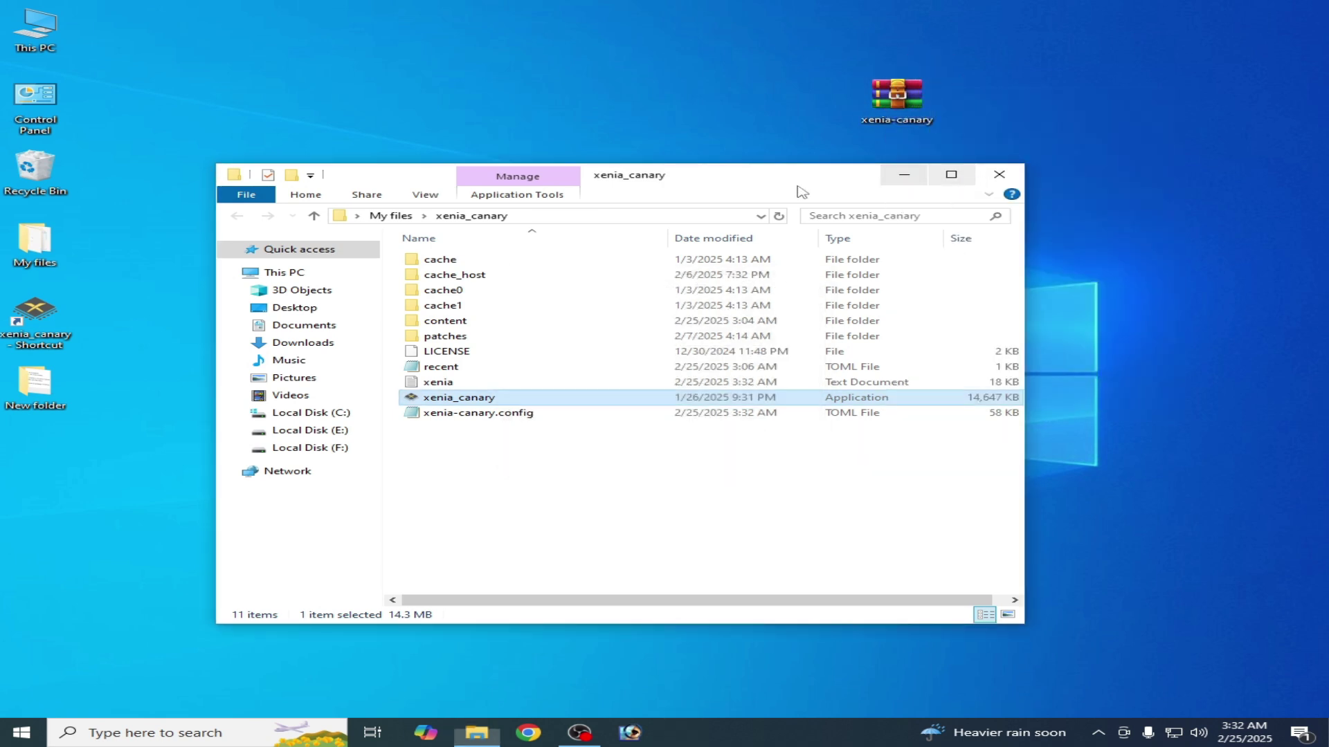
drag(691, 184, 742, 185)
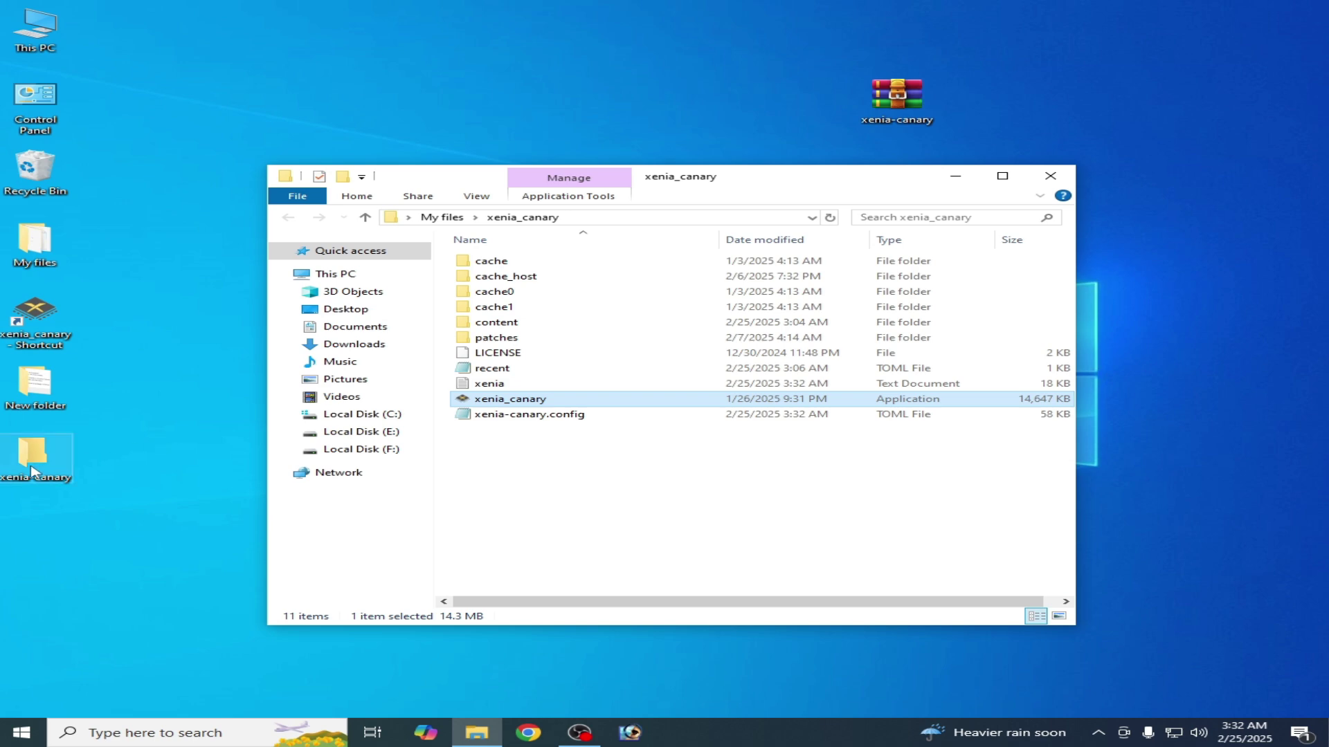
- Copy the new xenia-canary application from the extracted xenia-canary folder
double_click(31, 468)
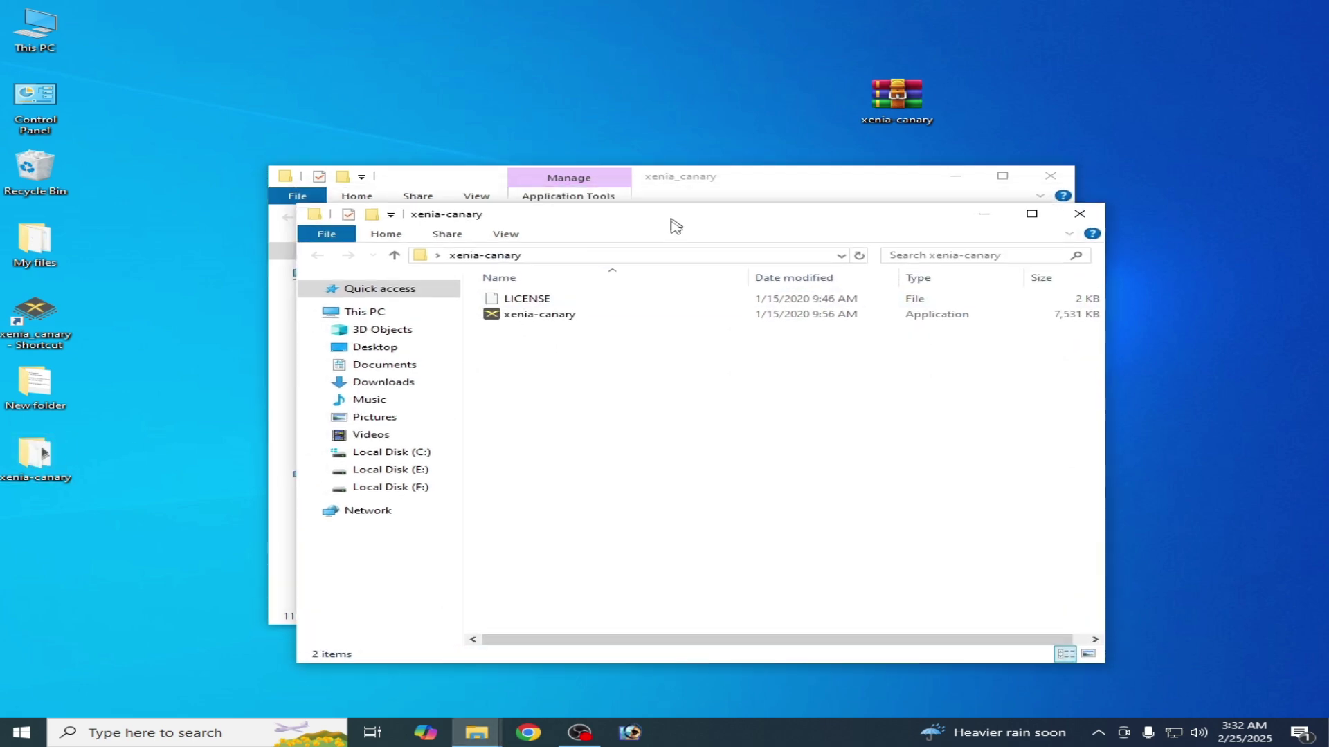
drag(675, 226, 492, 256)
click(356, 348)
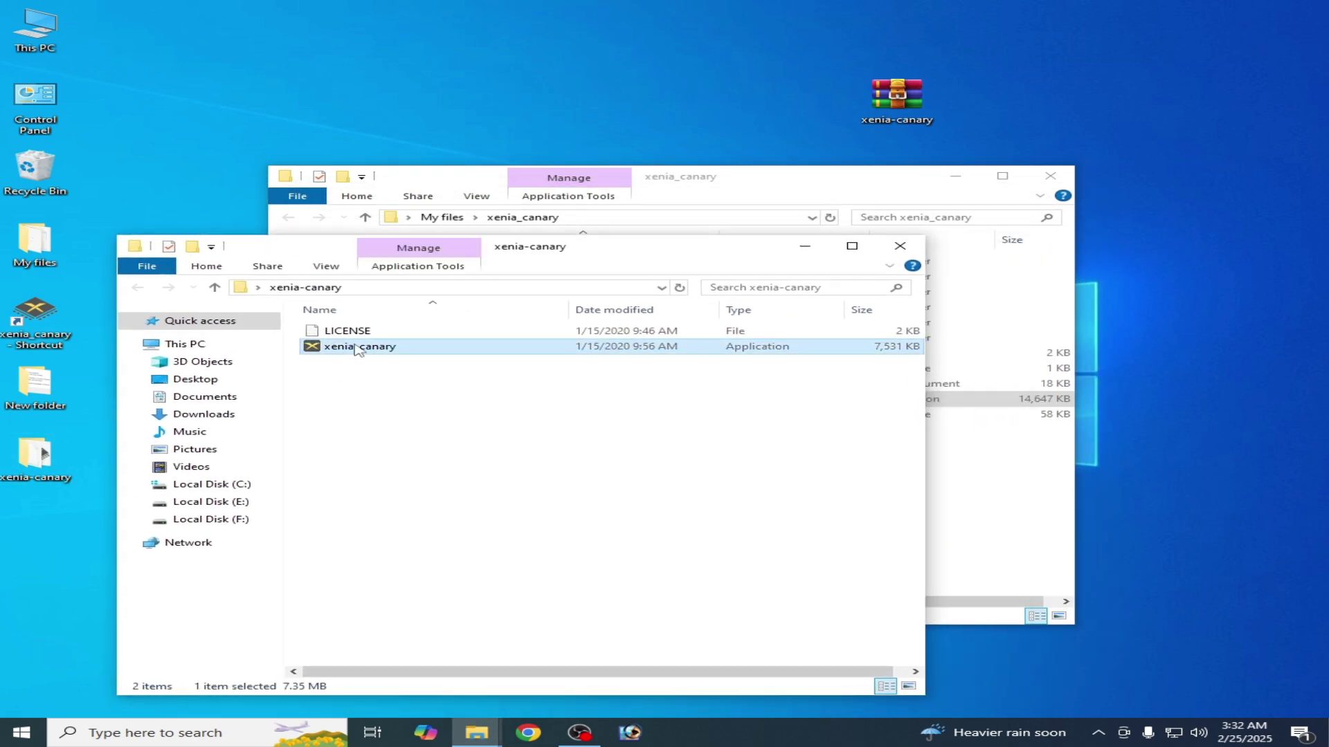
right_click(356, 348)
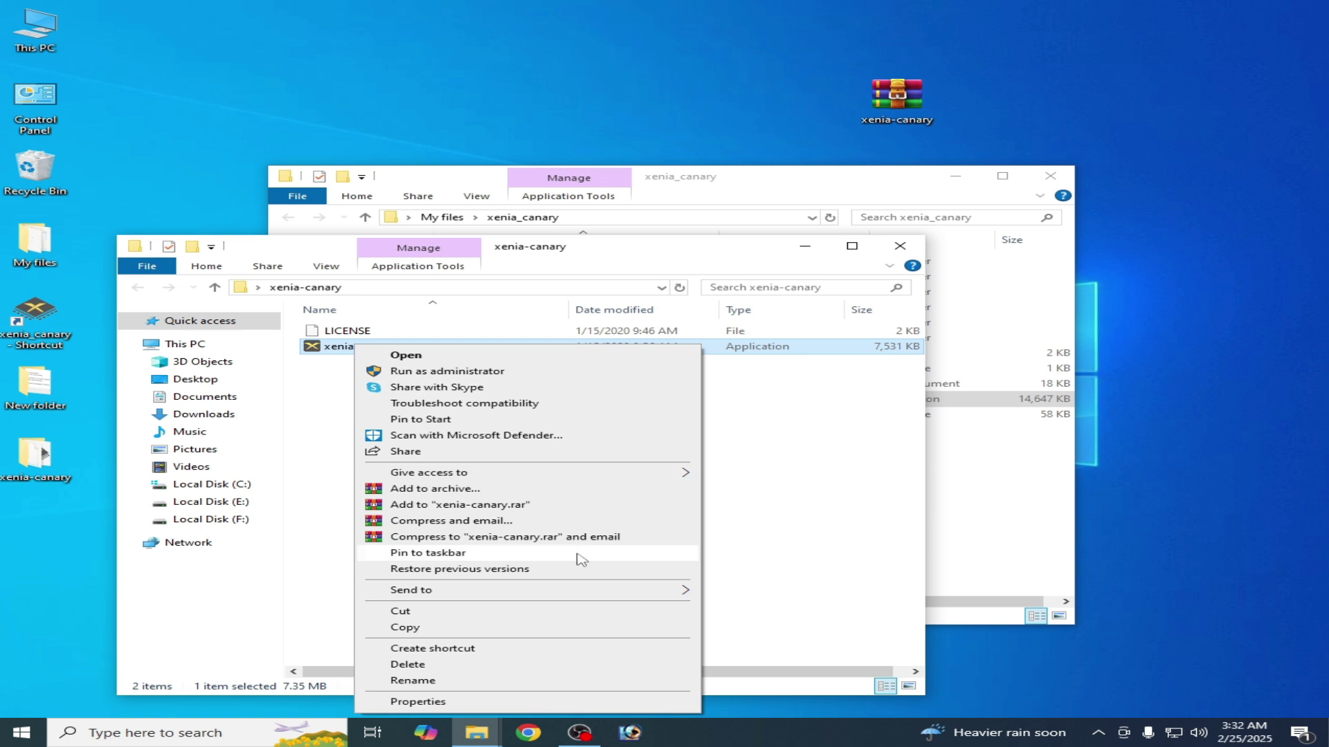
click(404, 628)
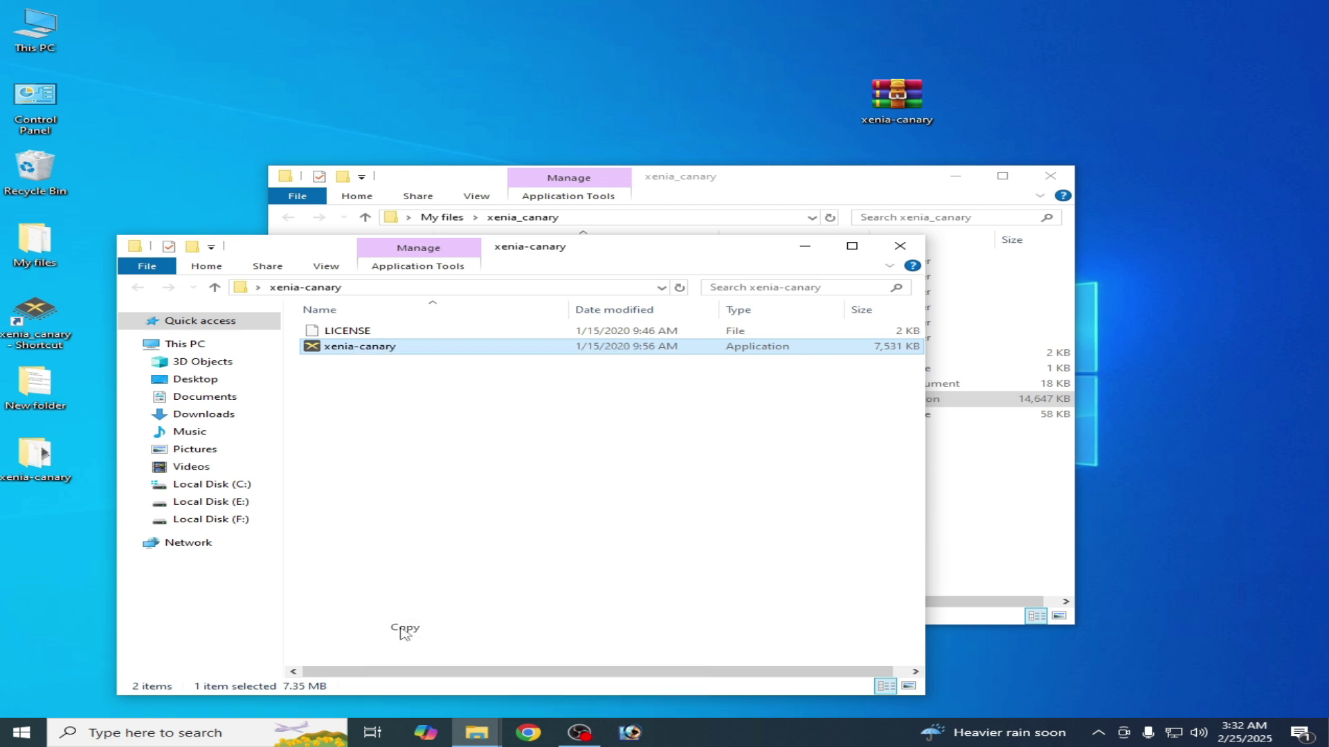
click(898, 246)
- Paste the application into xenia_canary, then cut it and paste it onto the desktop
right_click(624, 505)
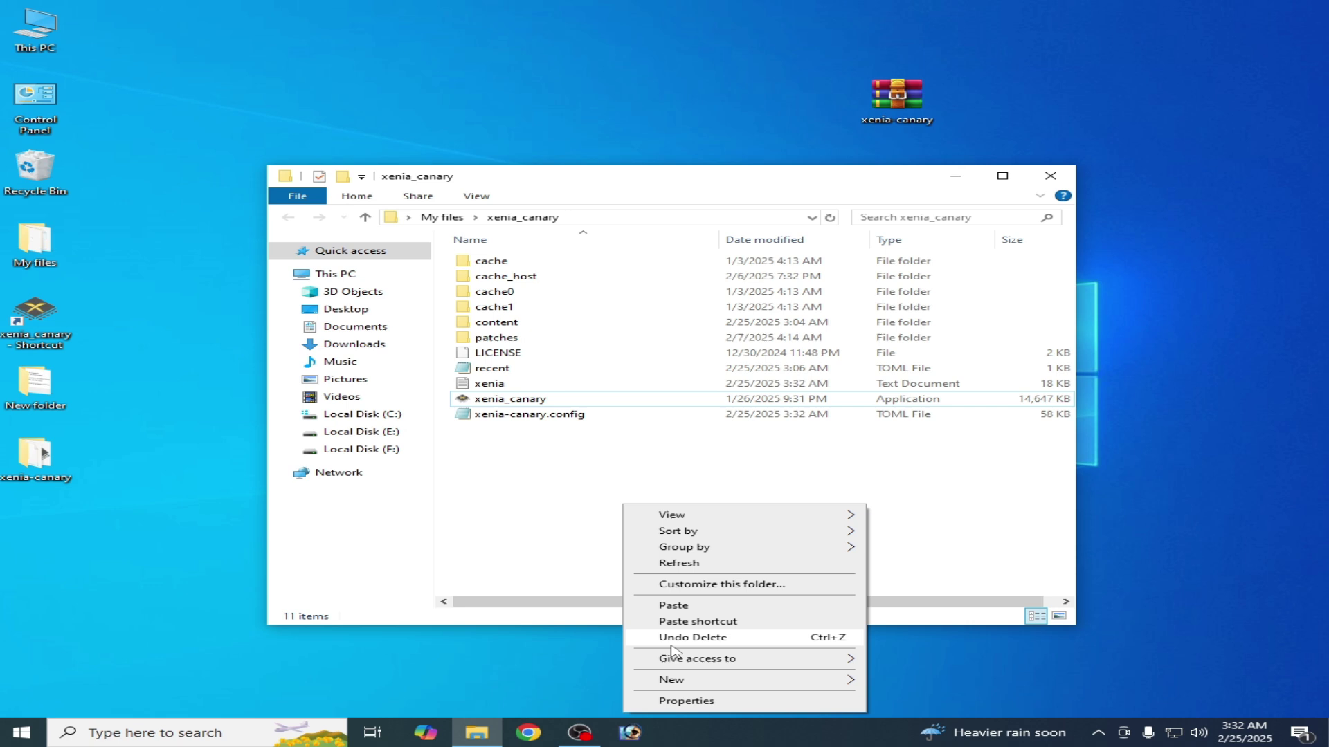
click(673, 606)
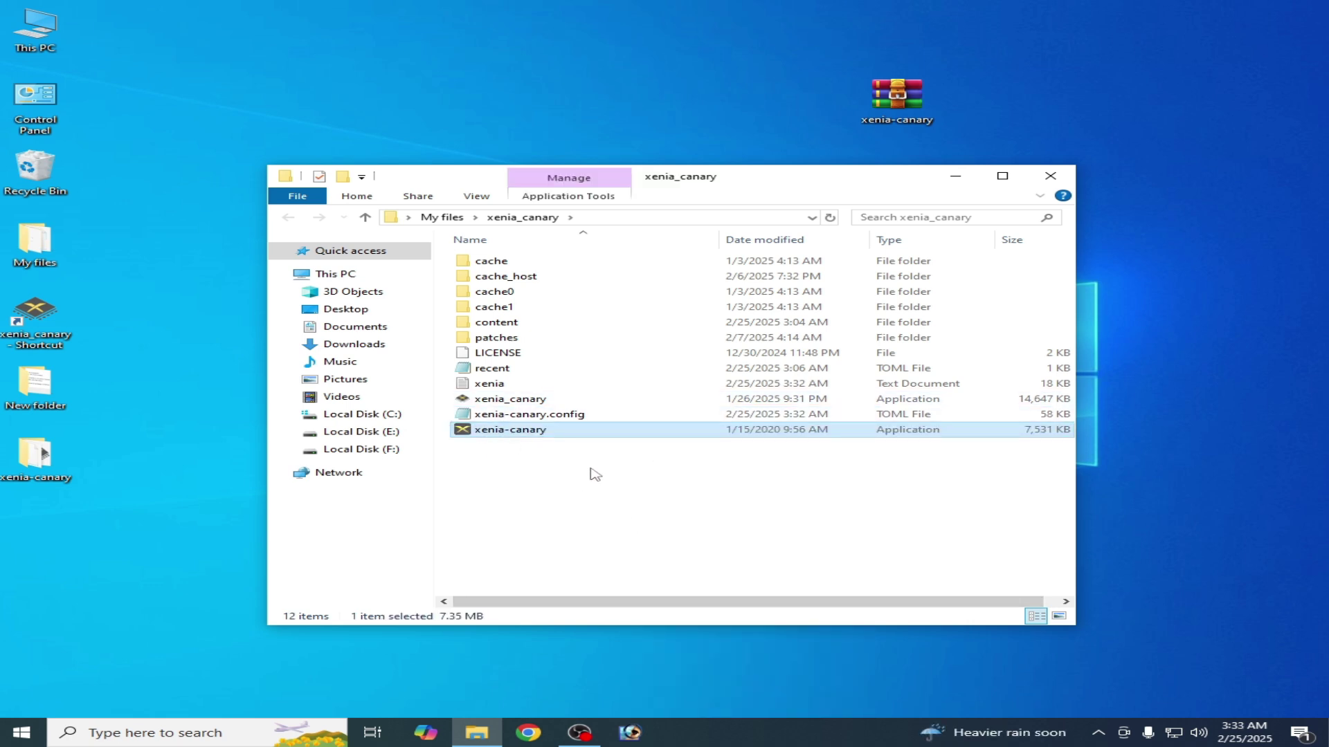
right_click(510, 438)
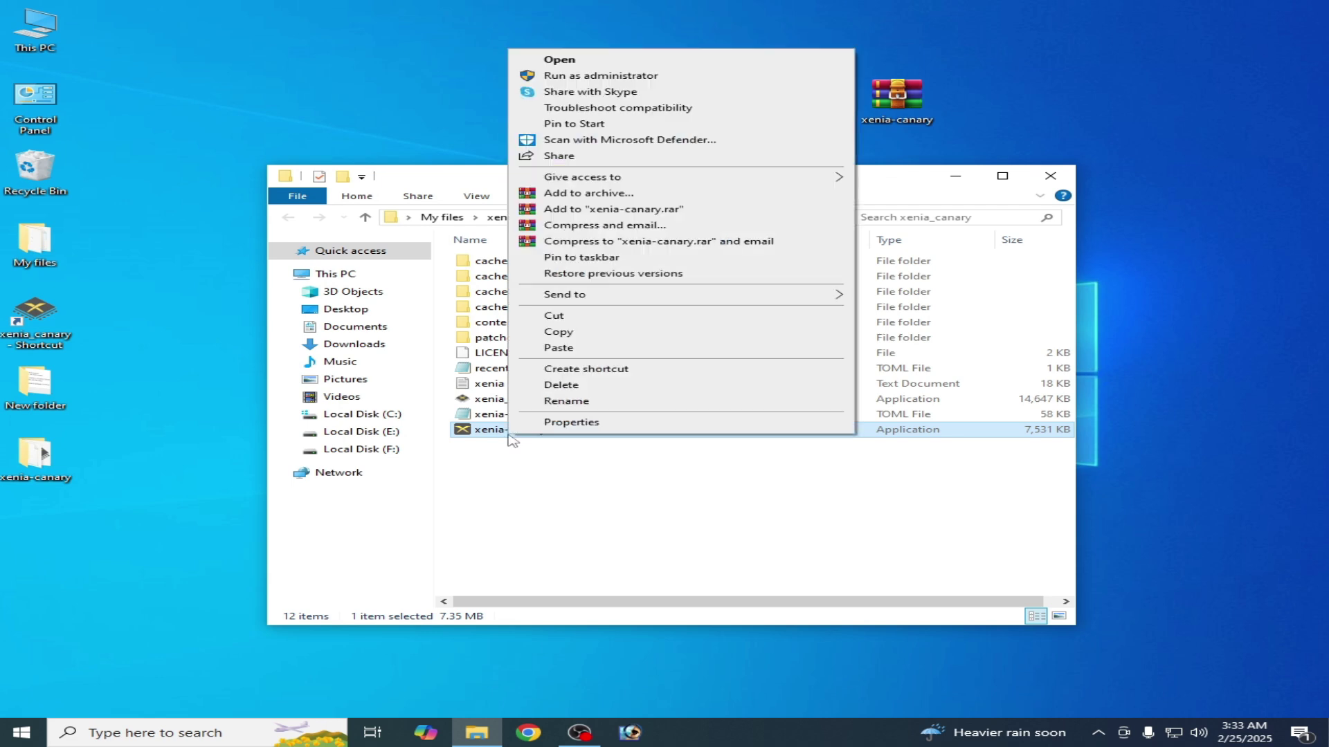
click(561, 319)
right_click(601, 69)
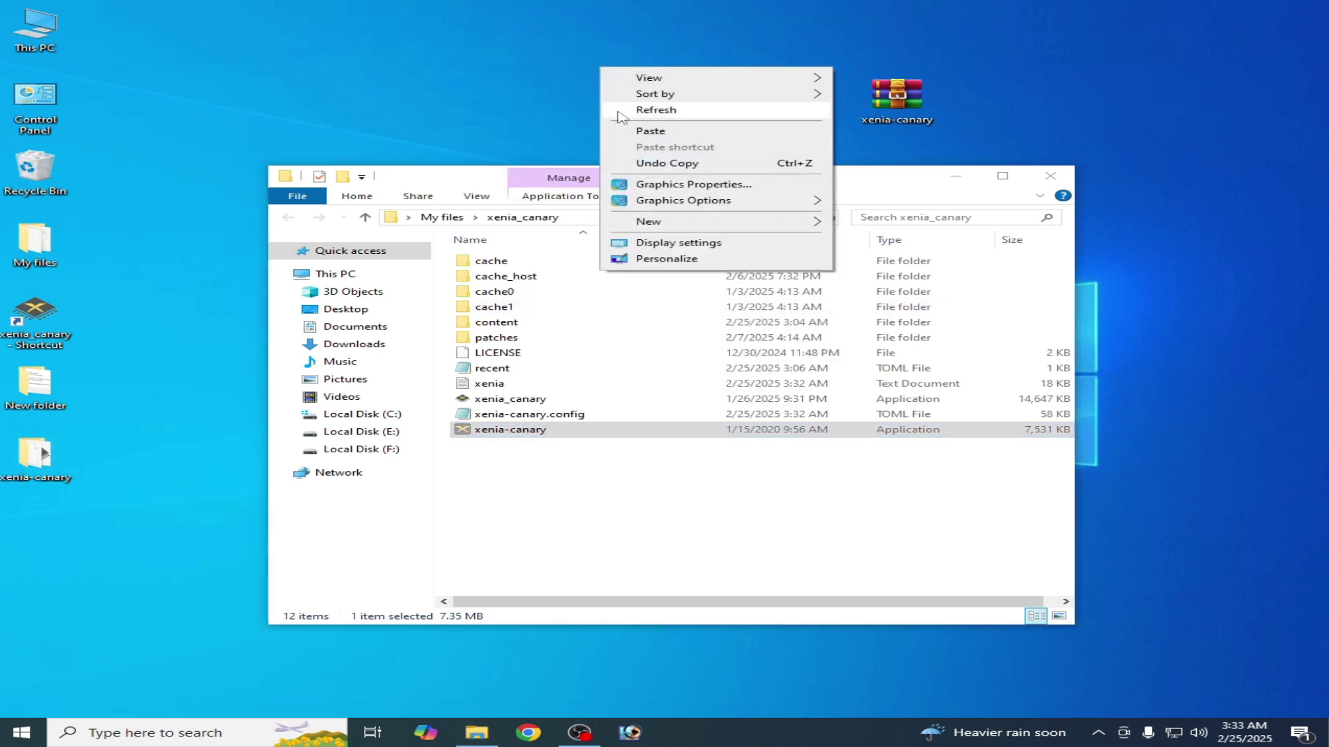
click(647, 132)
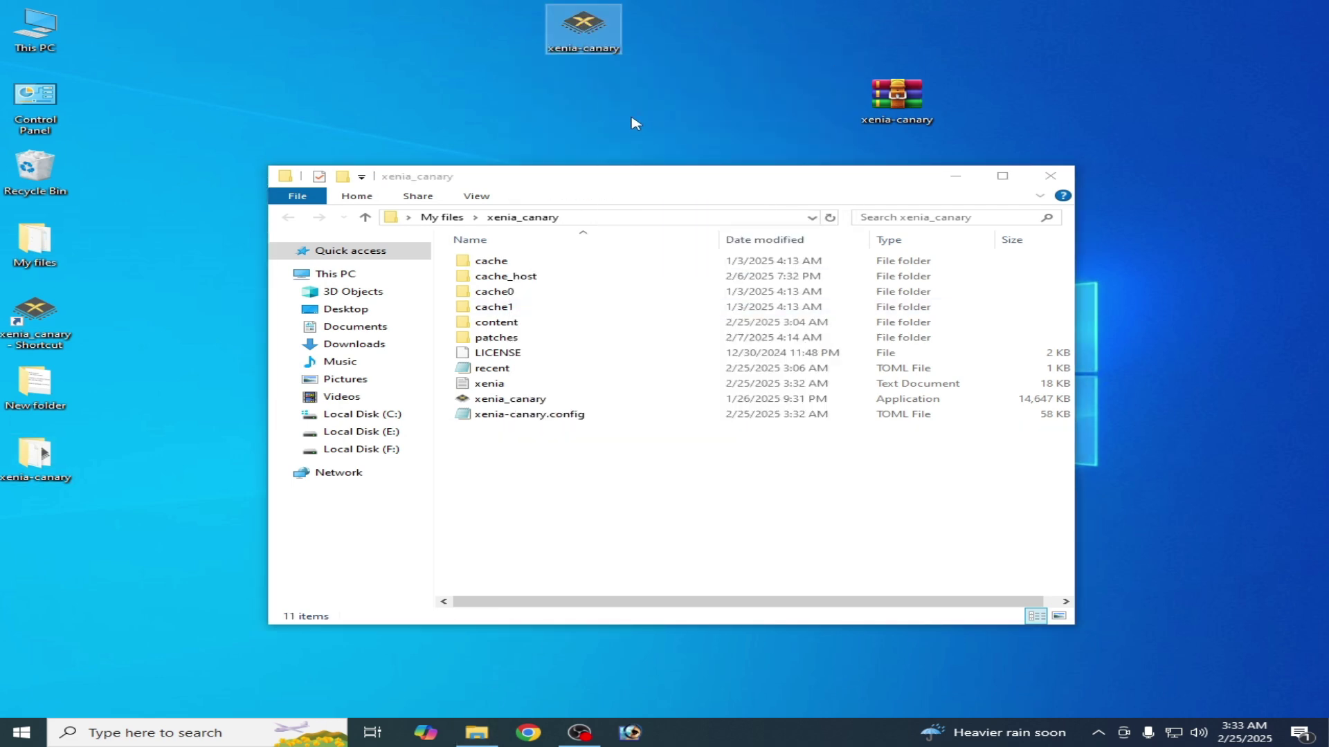
- Rename the desktop xenia-canary application to xenia_canary, copying the old application's name
click(500, 402)
right_click(500, 401)
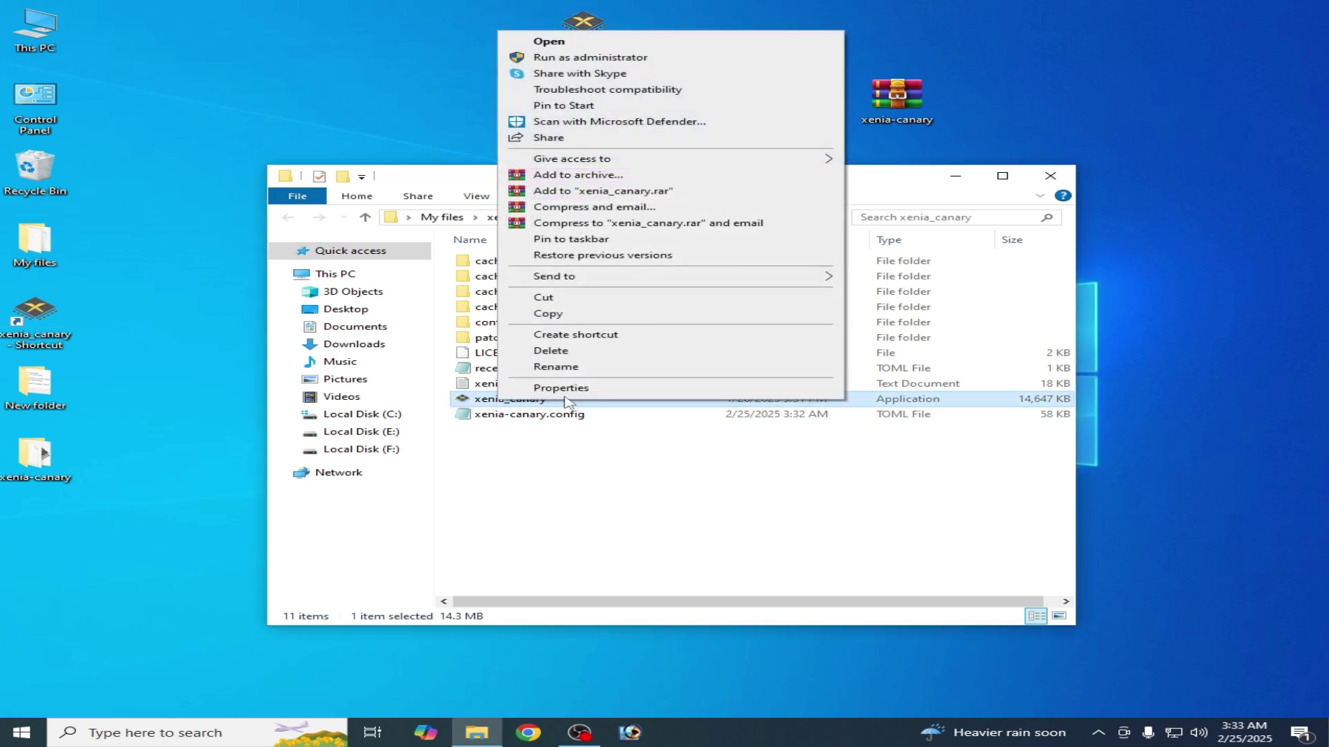
click(546, 369)
right_click(519, 401)
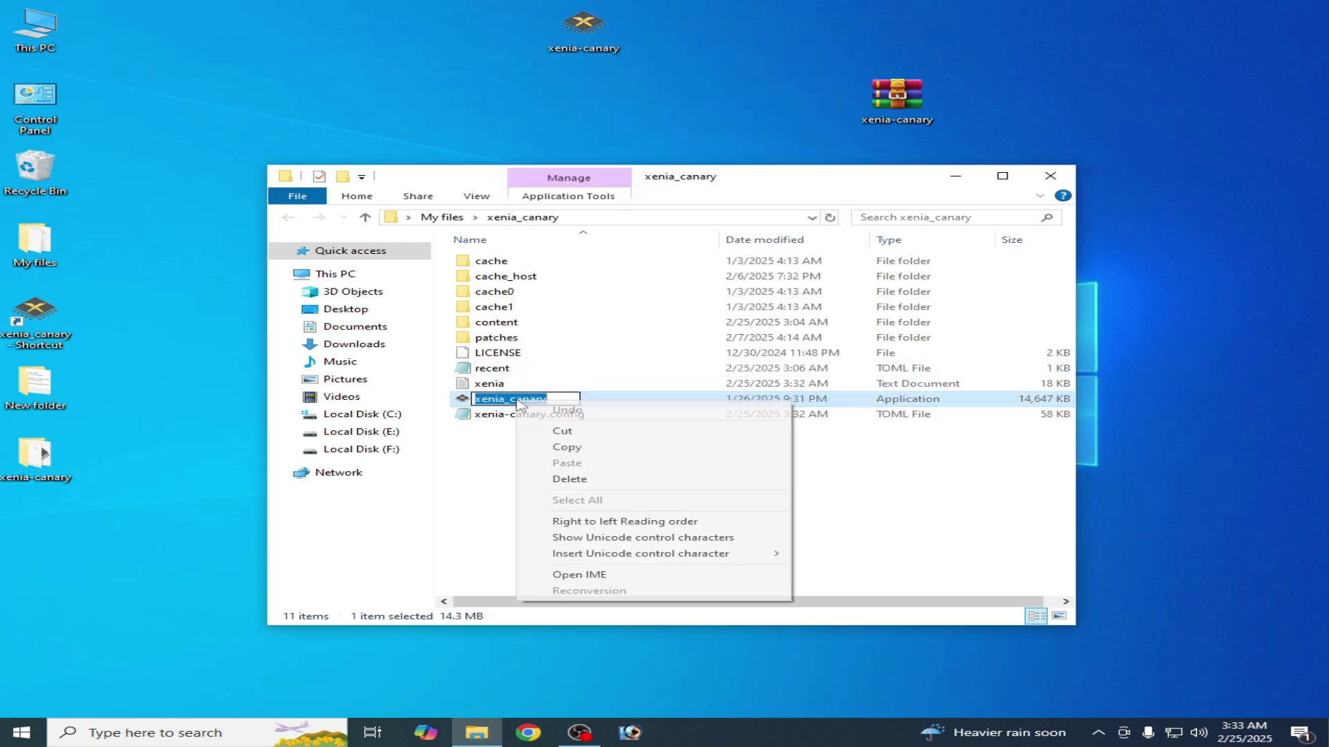
click(566, 447)
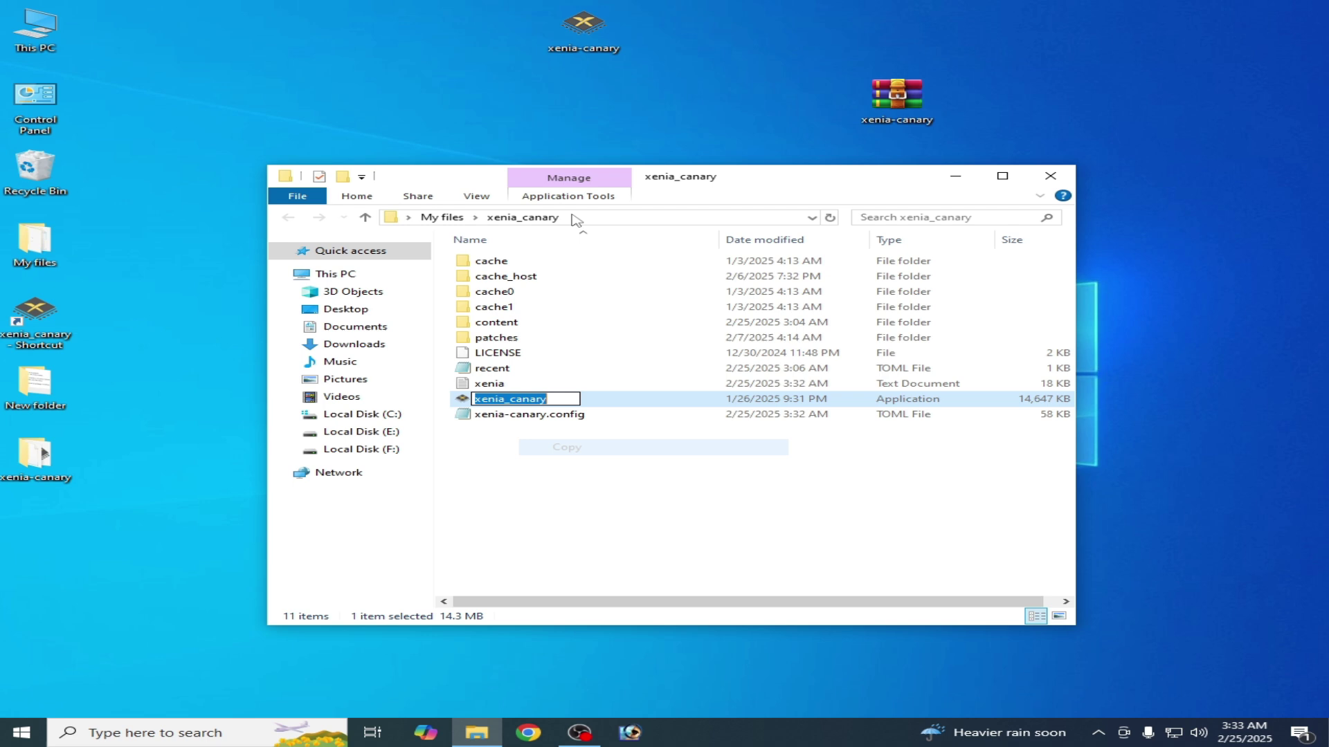
right_click(578, 34)
click(654, 368)
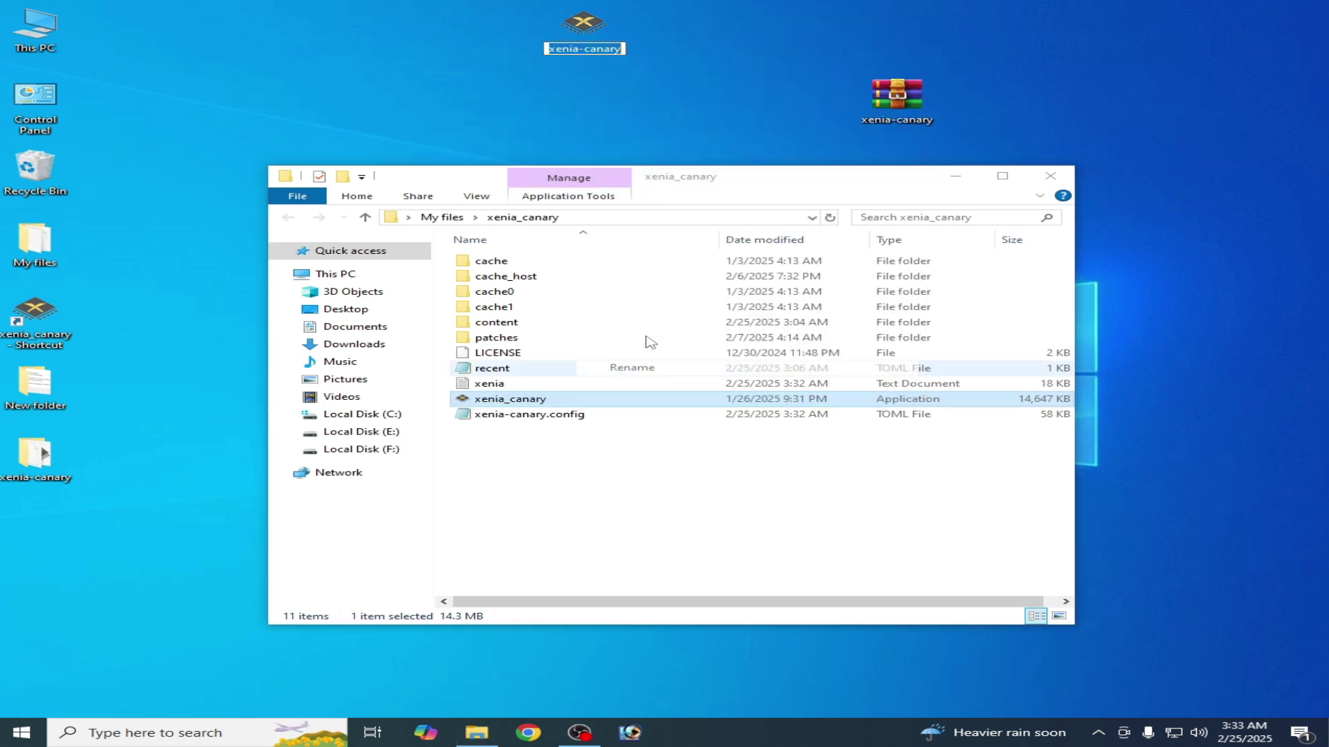
right_click(585, 47)
click(609, 108)
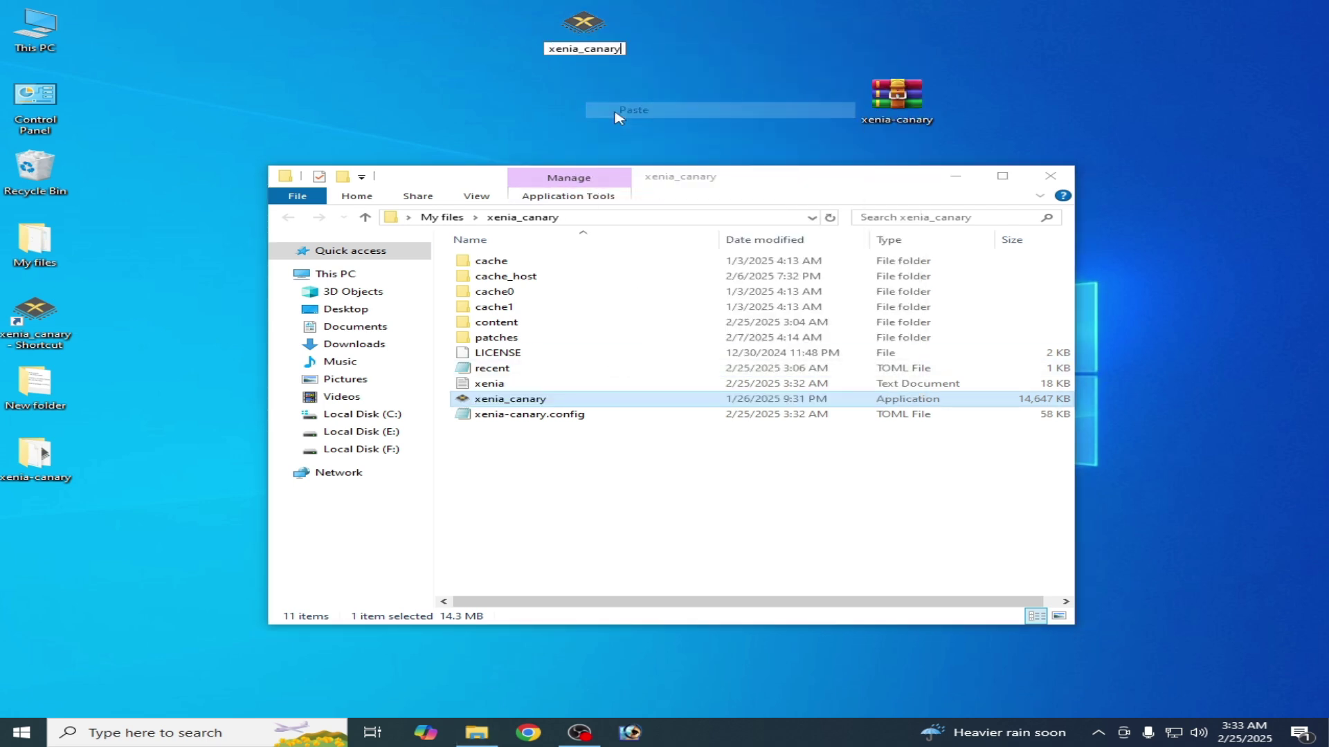
key(Return)
- Replace the old xenia_canary with the renamed build, unblock it in Properties, and launch it
drag(576, 28, 650, 477)
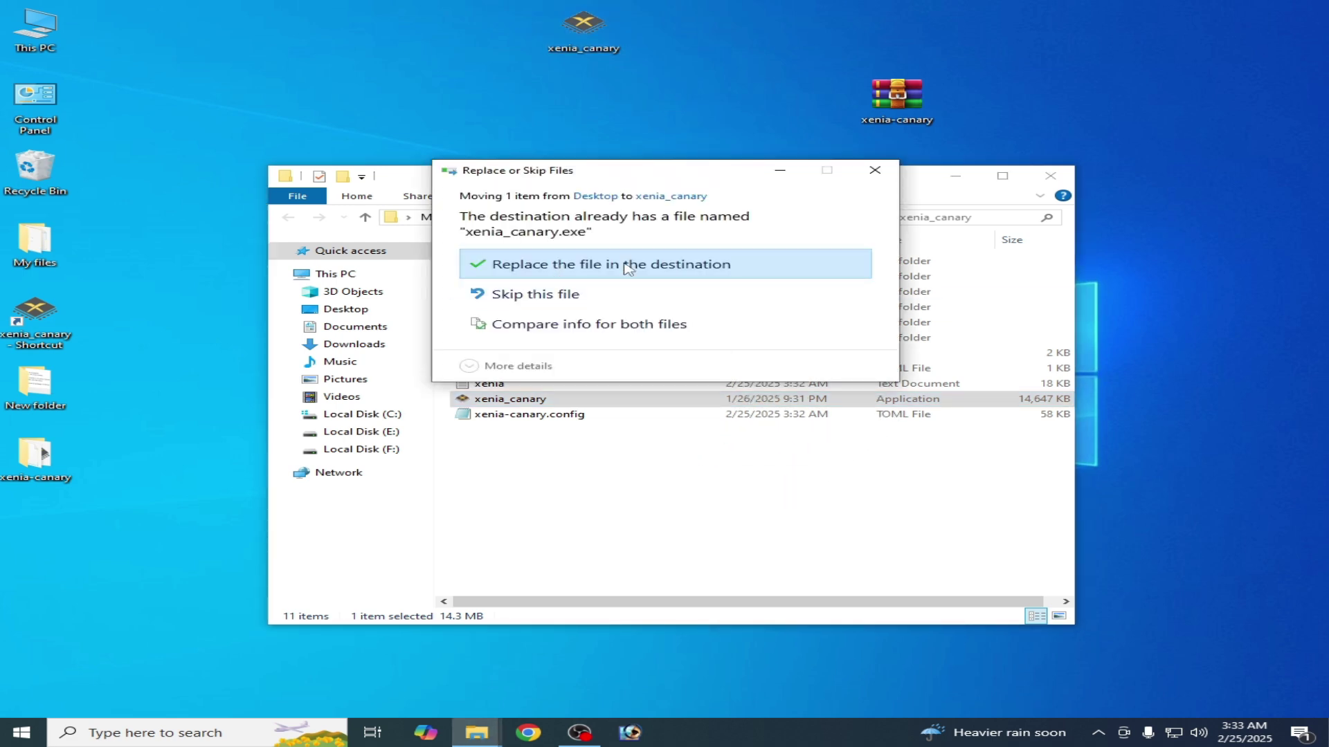
click(628, 270)
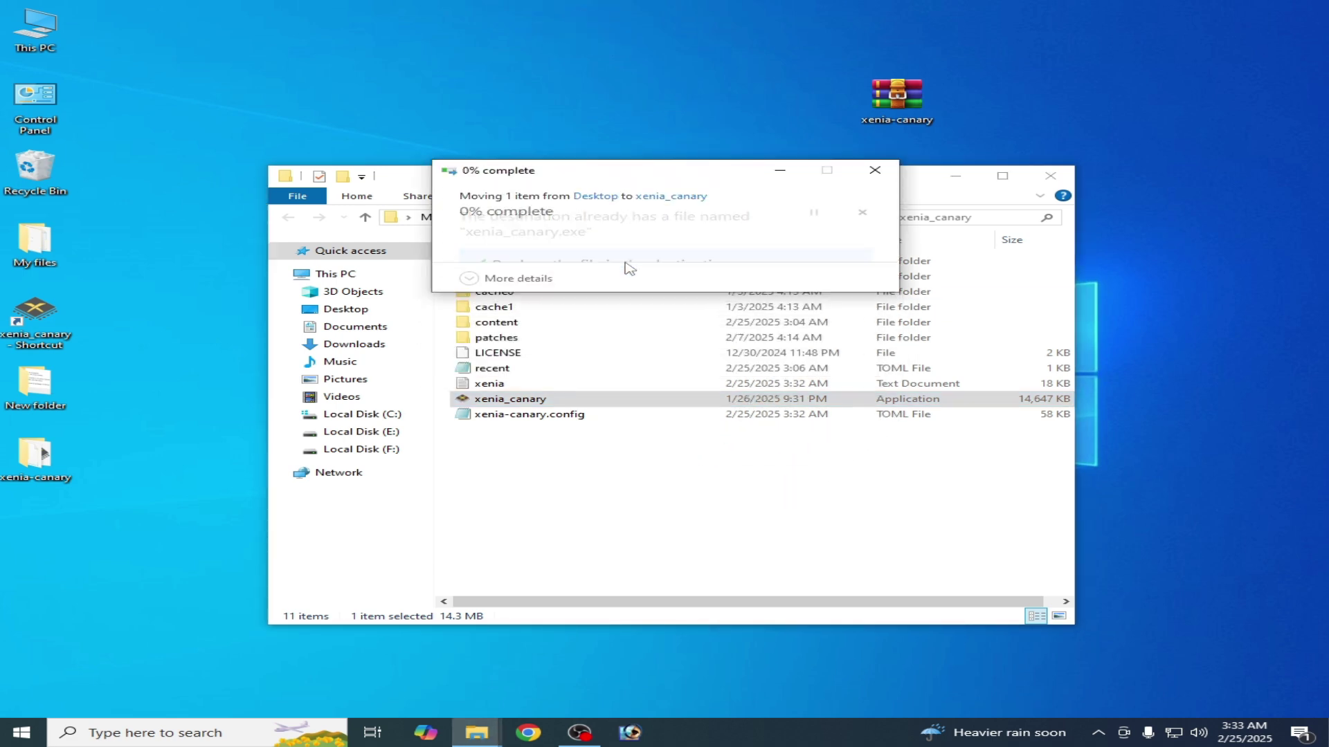
right_click(518, 421)
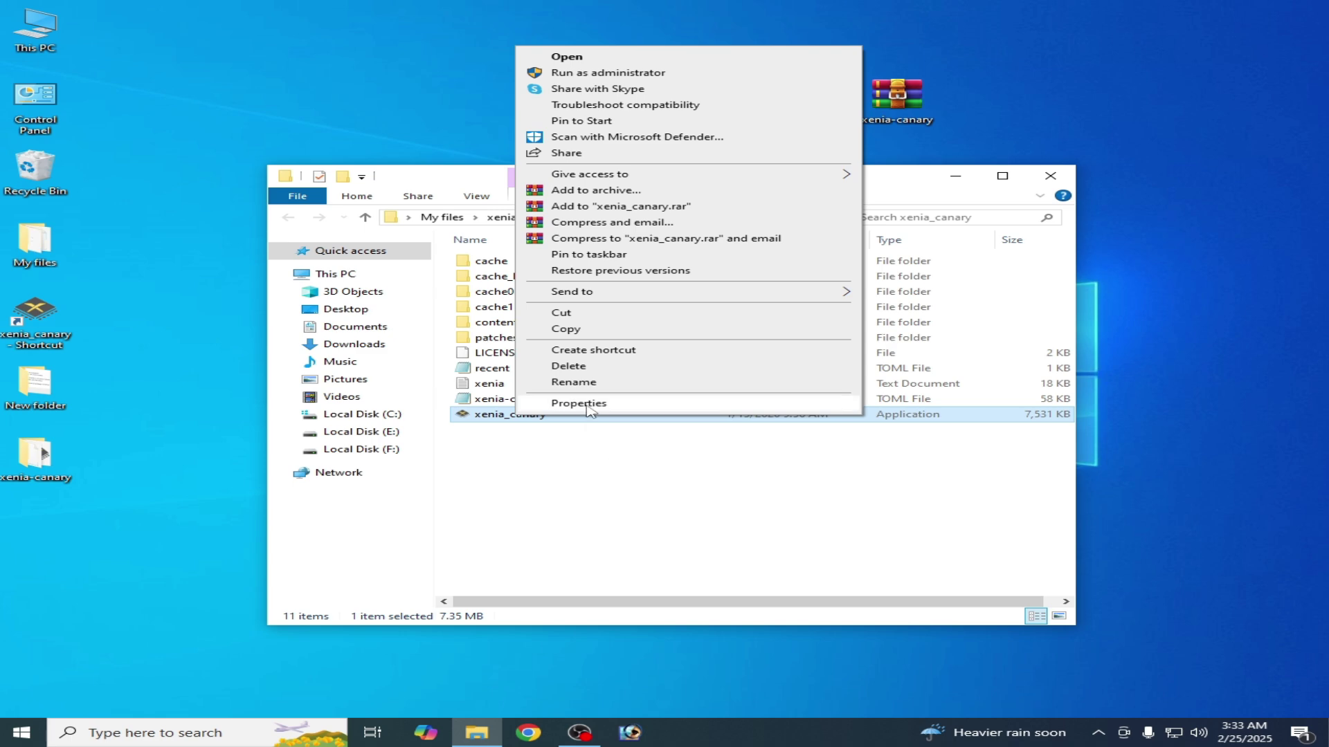
click(592, 414)
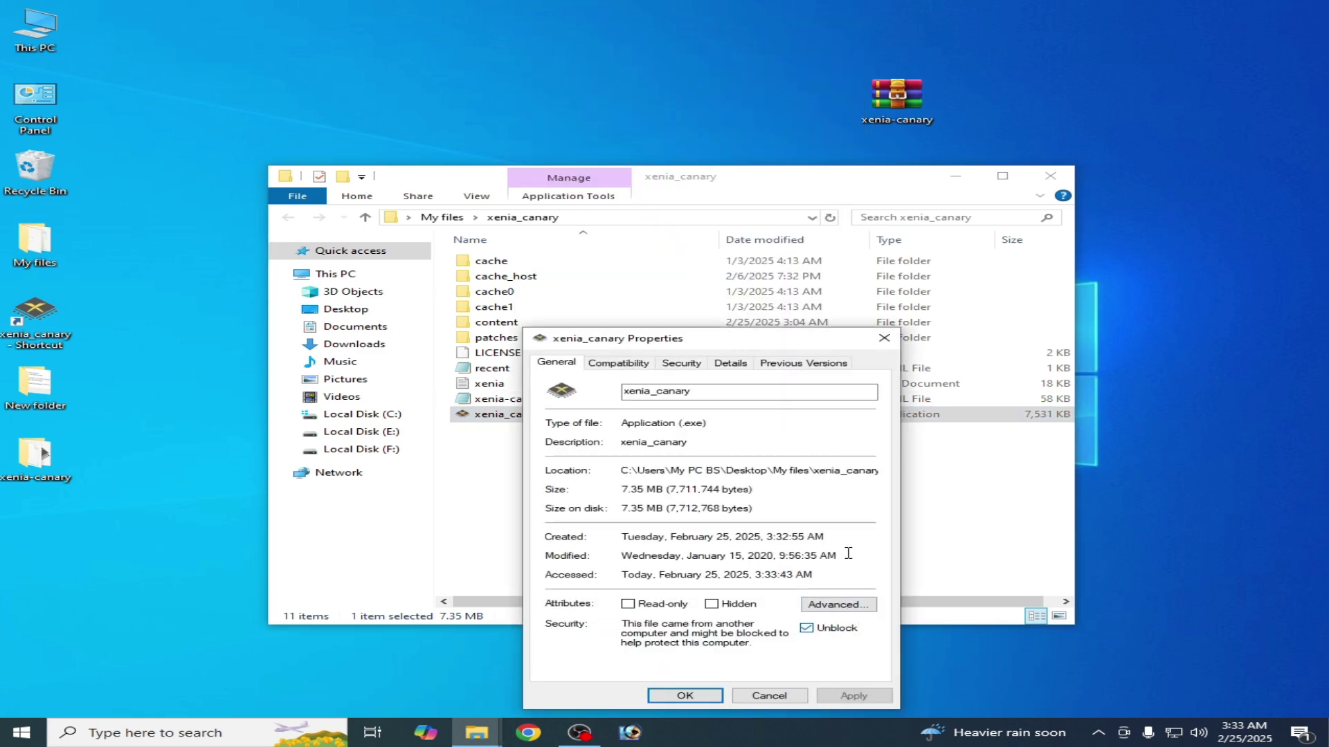
click(854, 696)
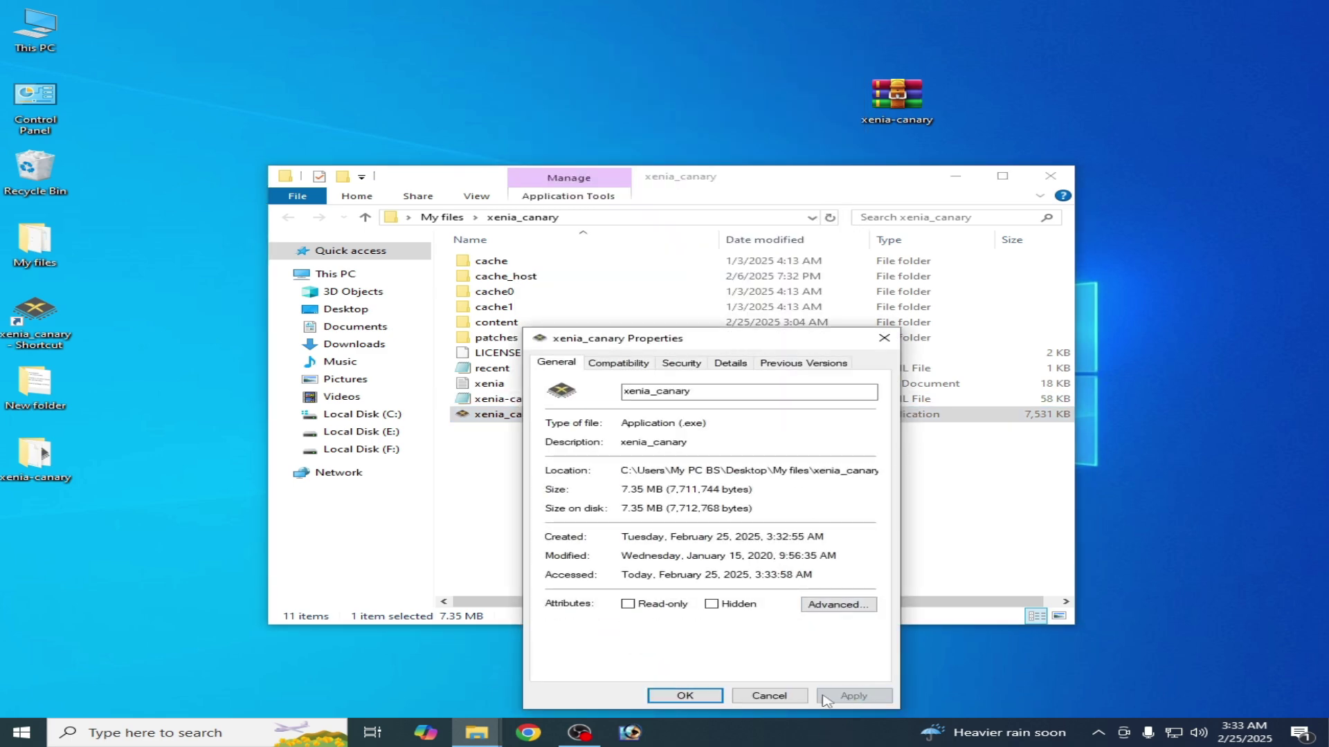
click(684, 696)
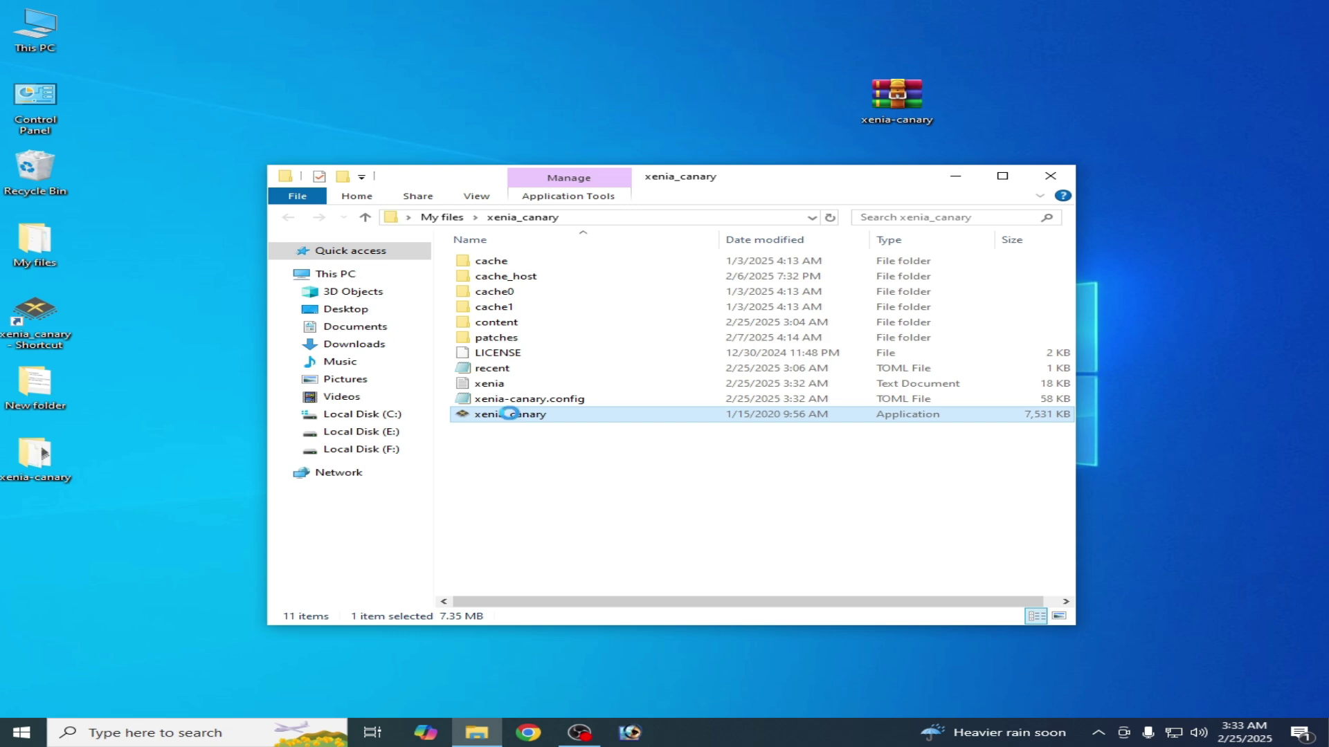
right_click(513, 420)
click(564, 61)
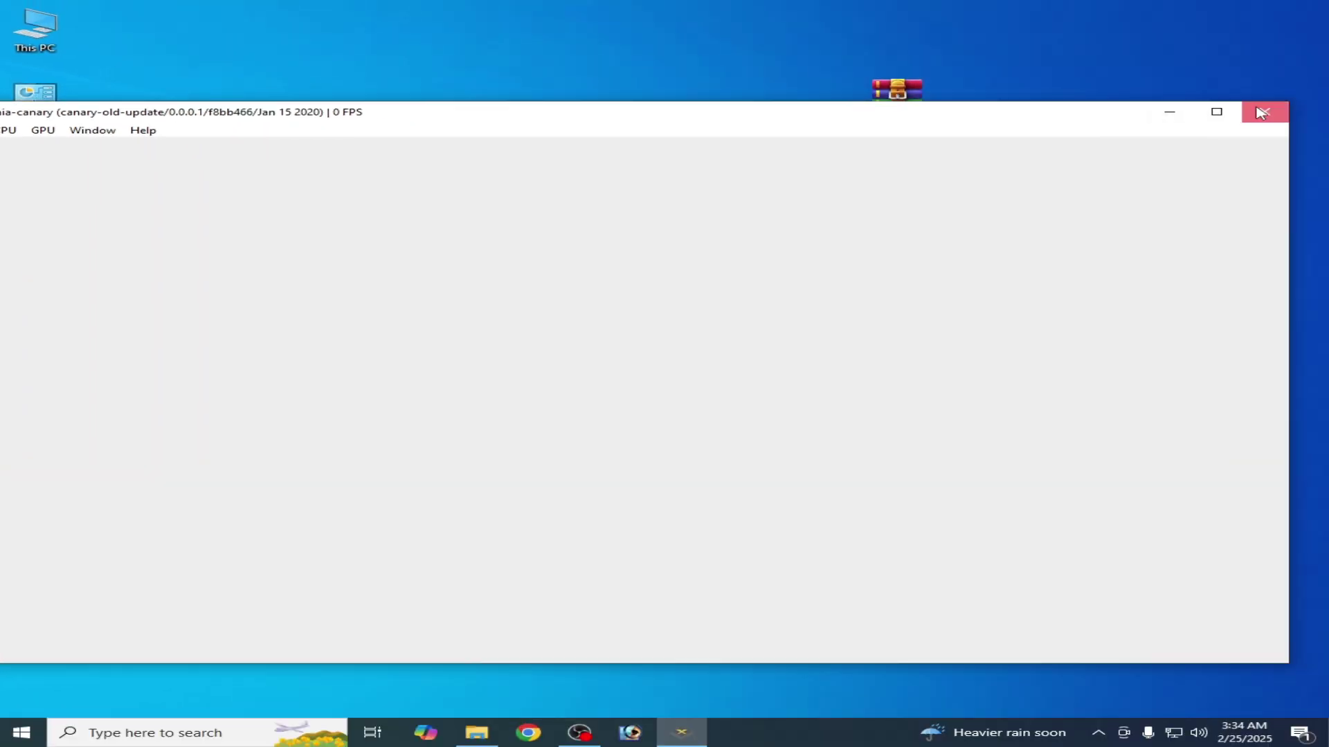
- Close the Jan 2020 Xenia build, relaunch it, then close it again to uncover the update folder
click(1266, 109)
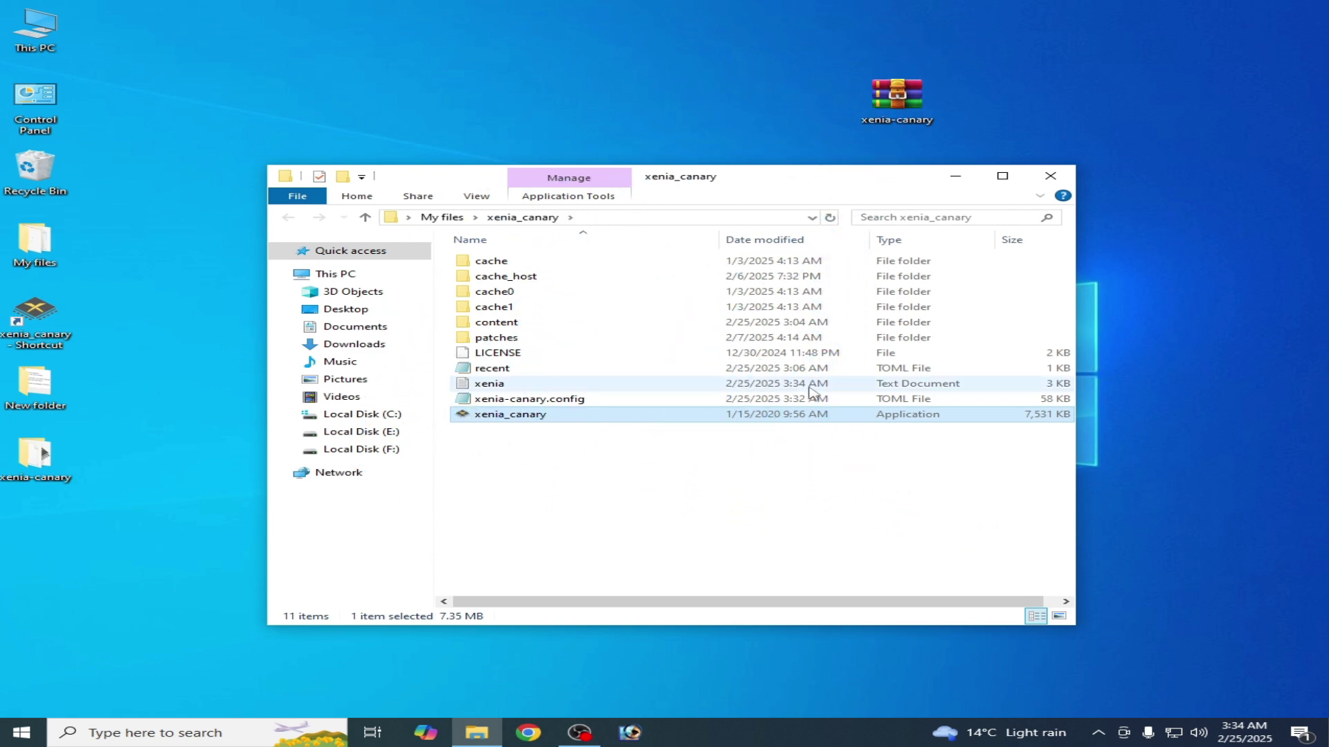
double_click(491, 416)
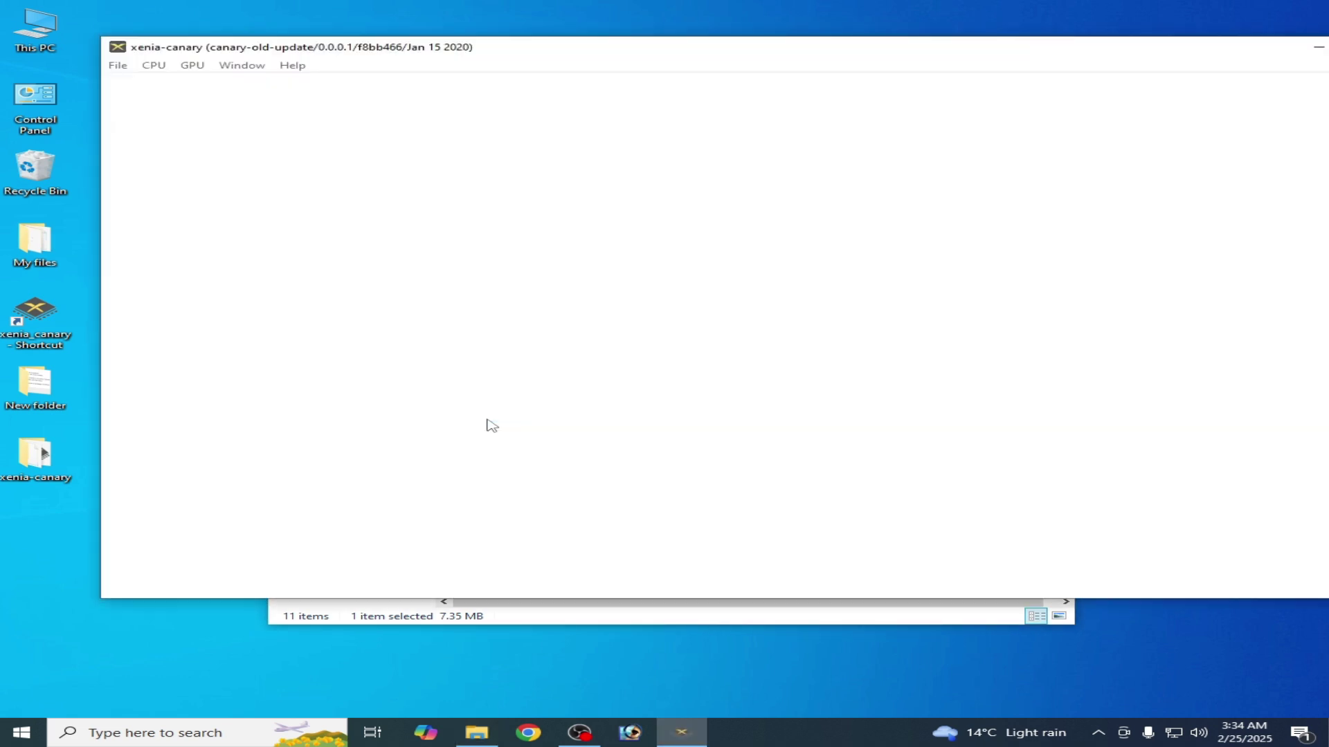
click(118, 65)
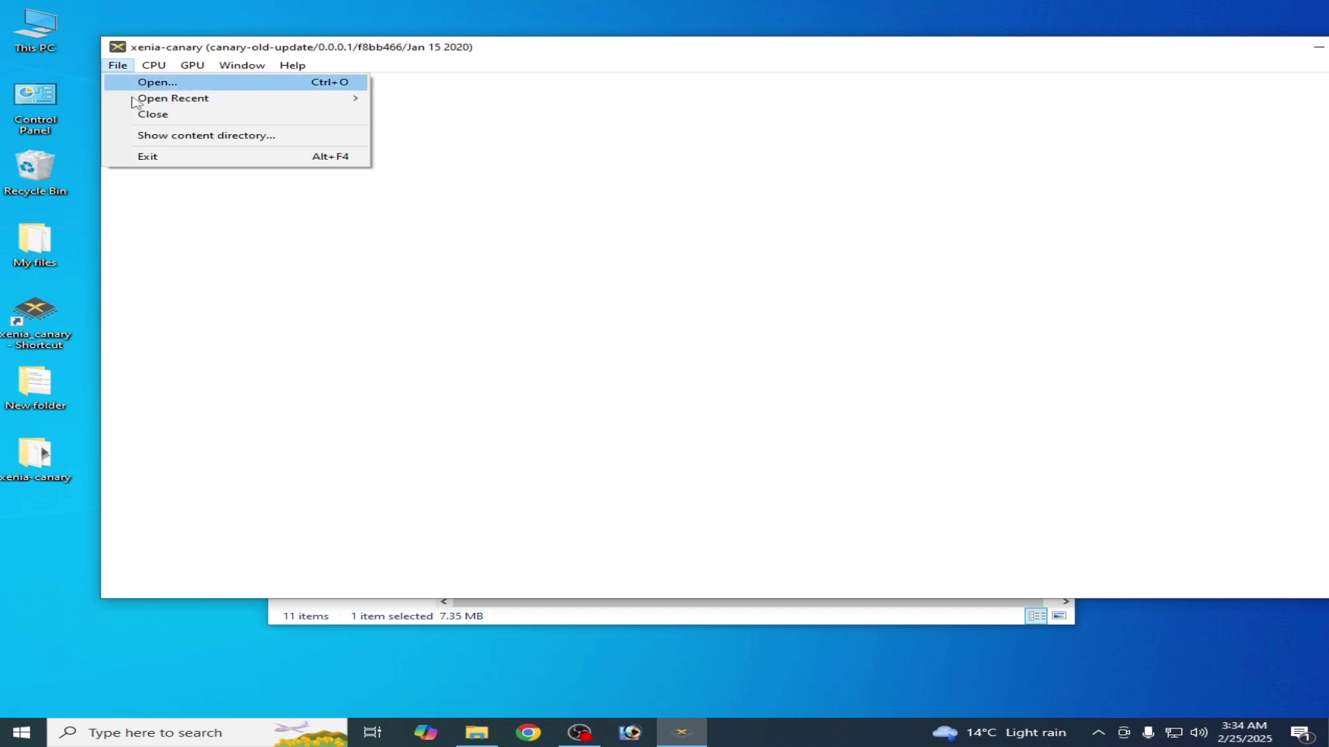
click(544, 283)
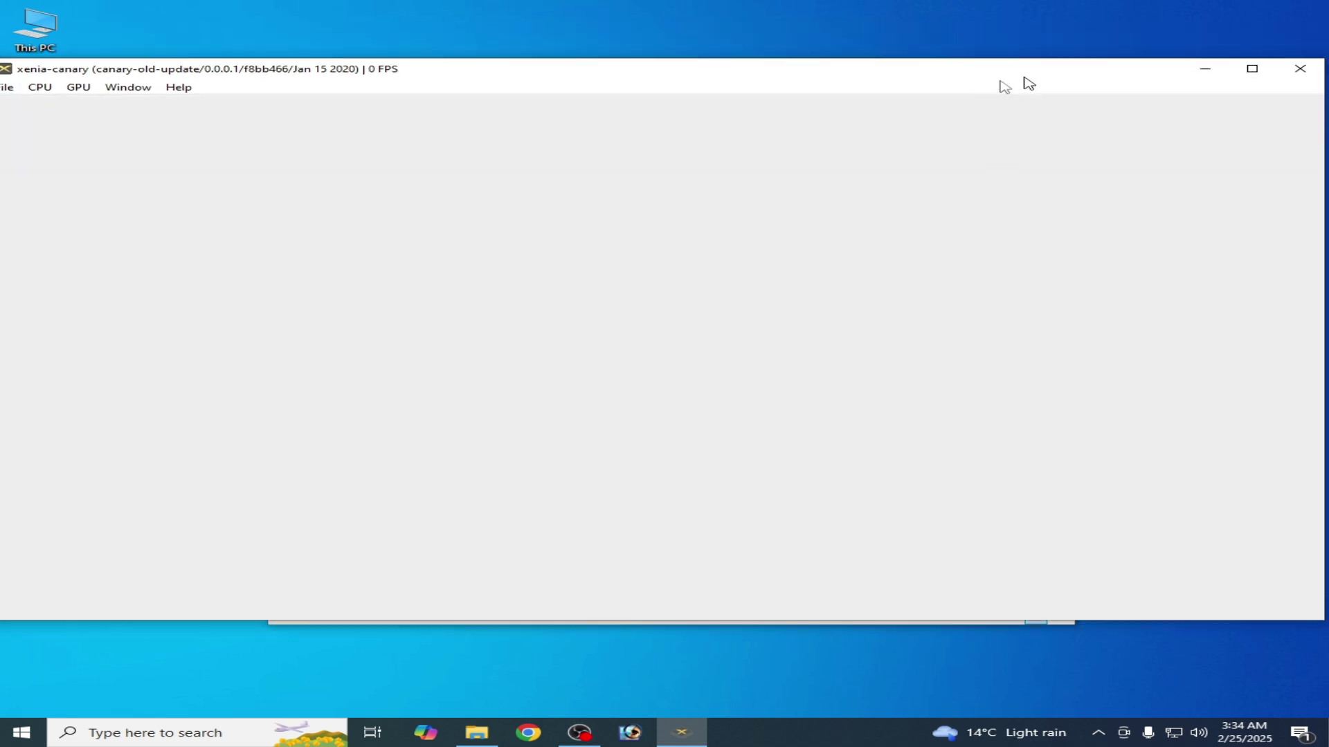
click(1258, 73)
drag(839, 190, 549, 238)
- Open the 'update file for mincraft' folder, arrange the windows, and launch xenia_canary from My files
double_click(897, 337)
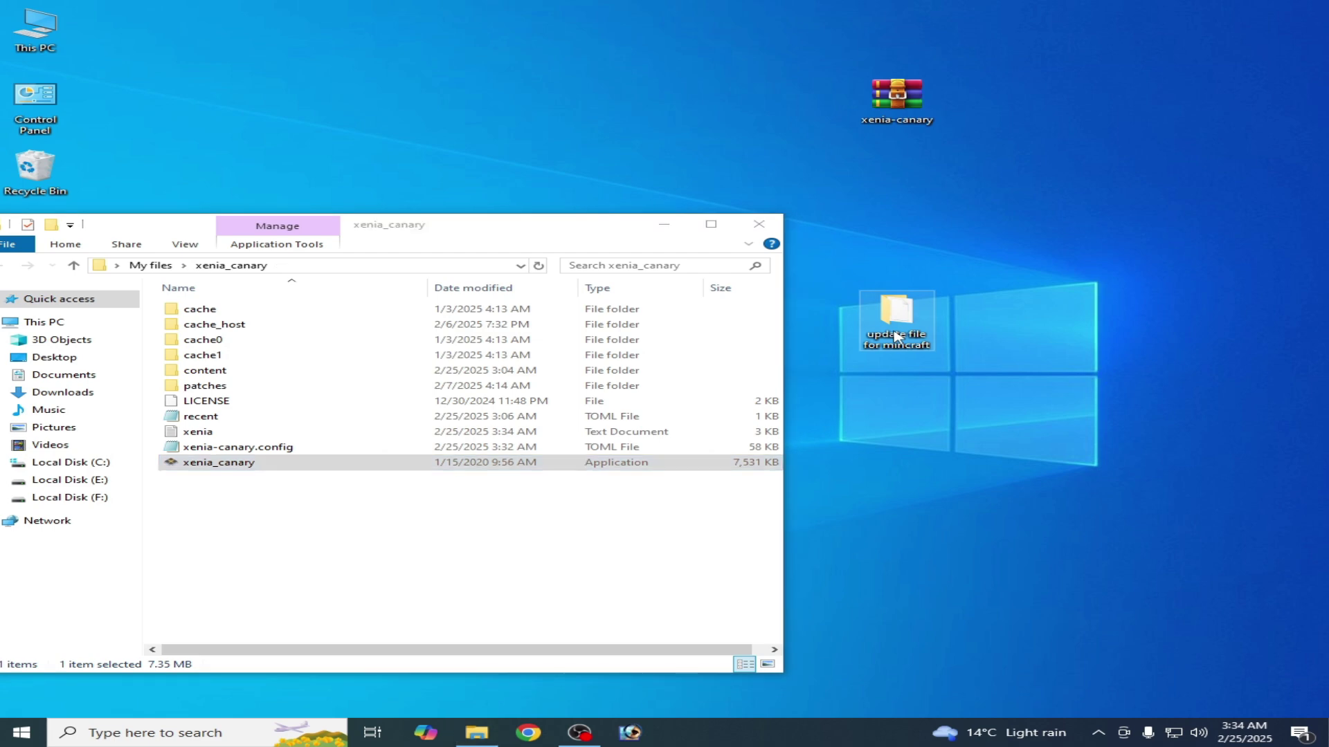
drag(325, 21, 879, 220)
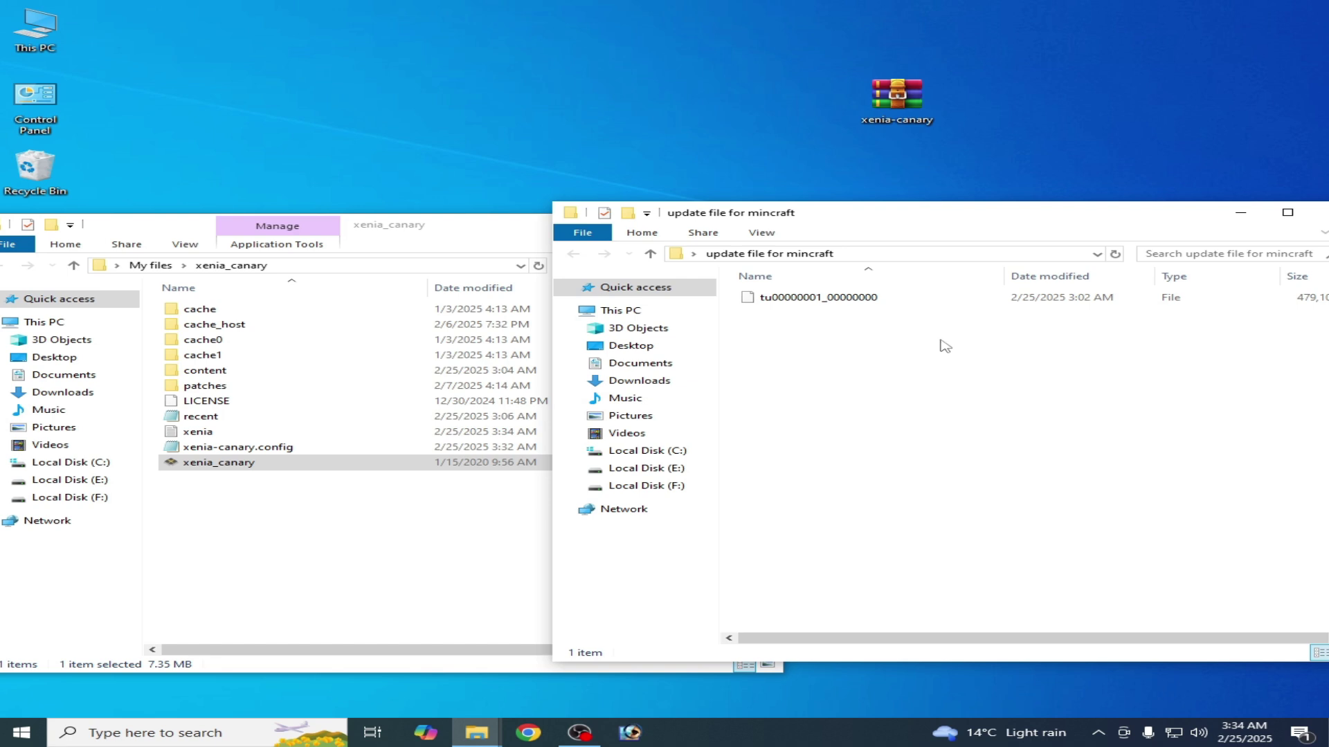
drag(936, 216, 689, 240)
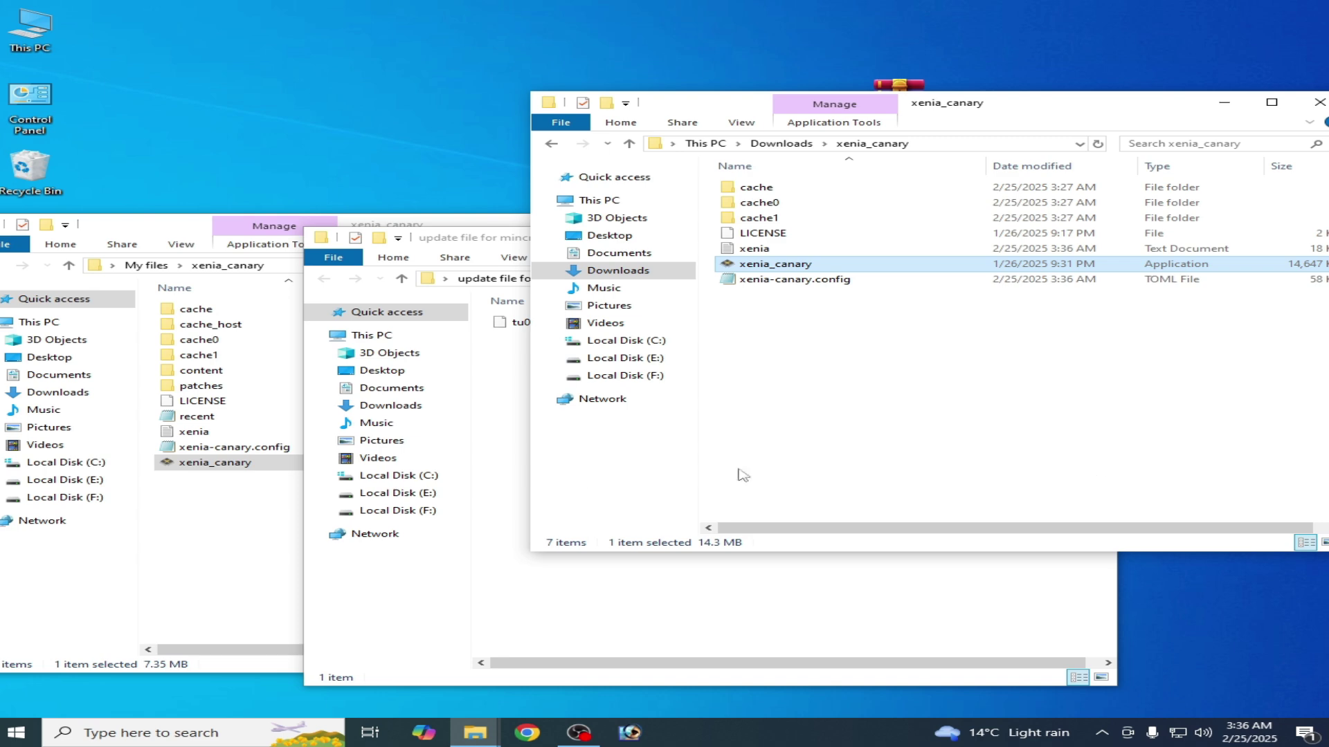
double_click(227, 462)
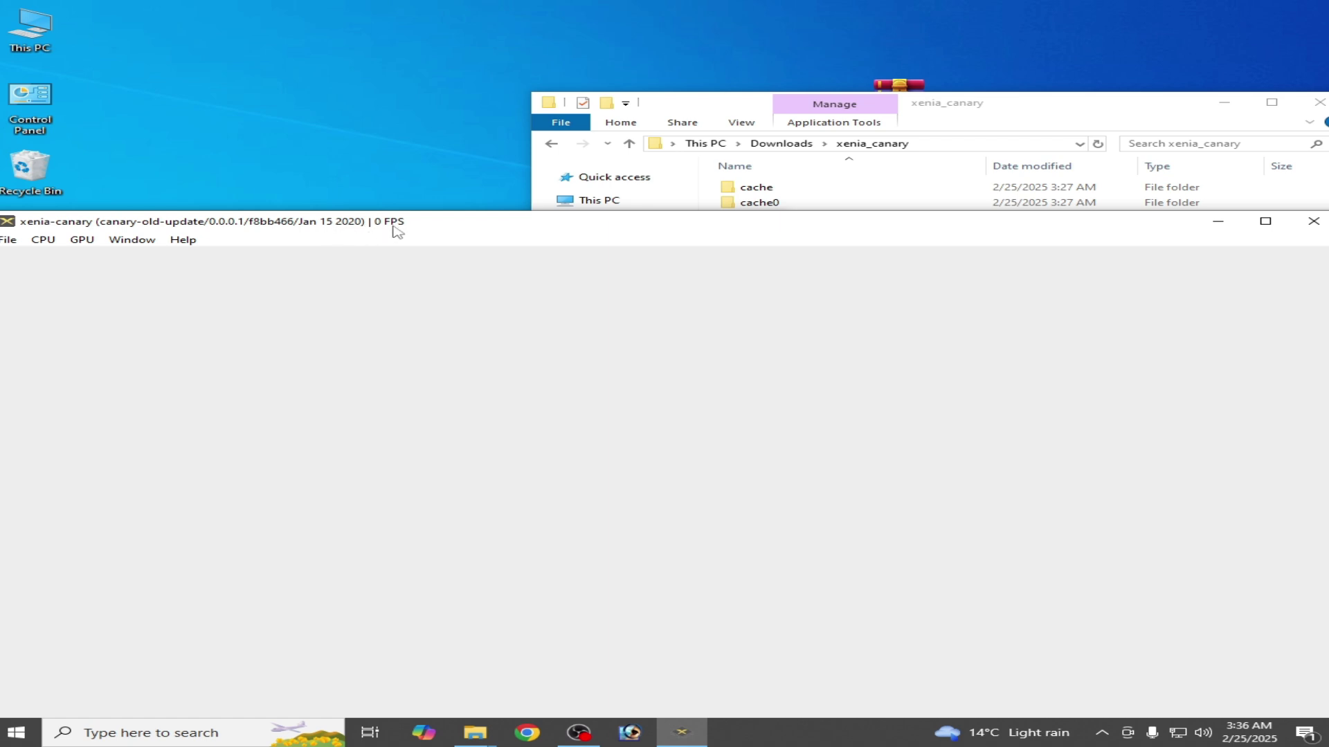
- Copy the Jan 2025 xenia_canary over the old one in My files and start it
click(1283, 317)
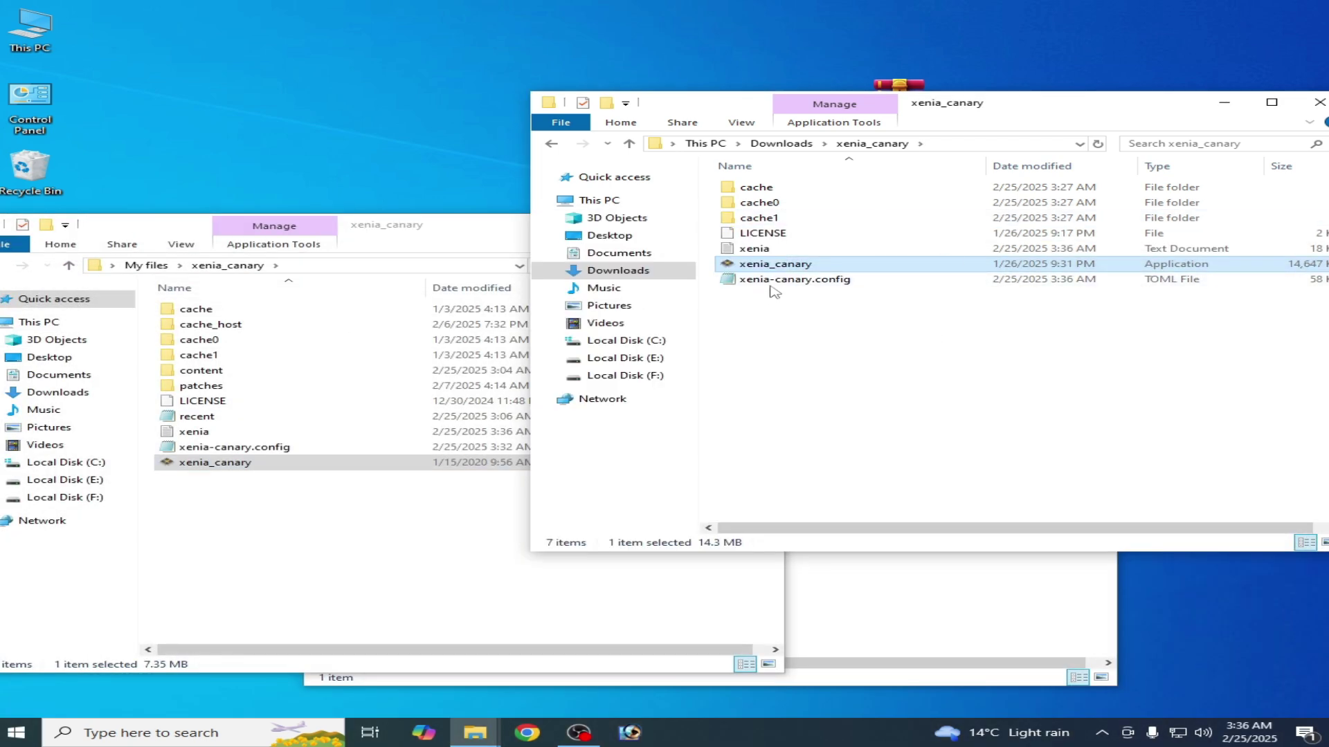
right_click(773, 264)
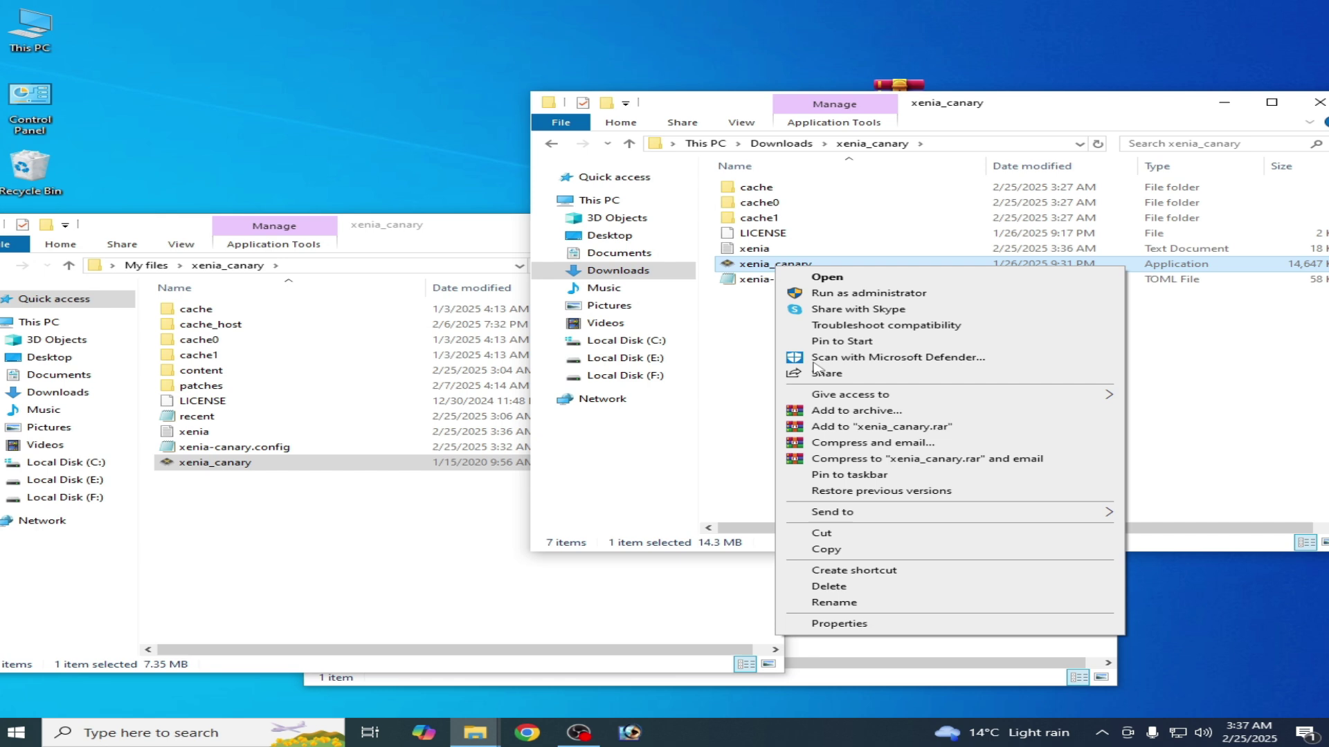
click(839, 552)
click(275, 545)
right_click(276, 545)
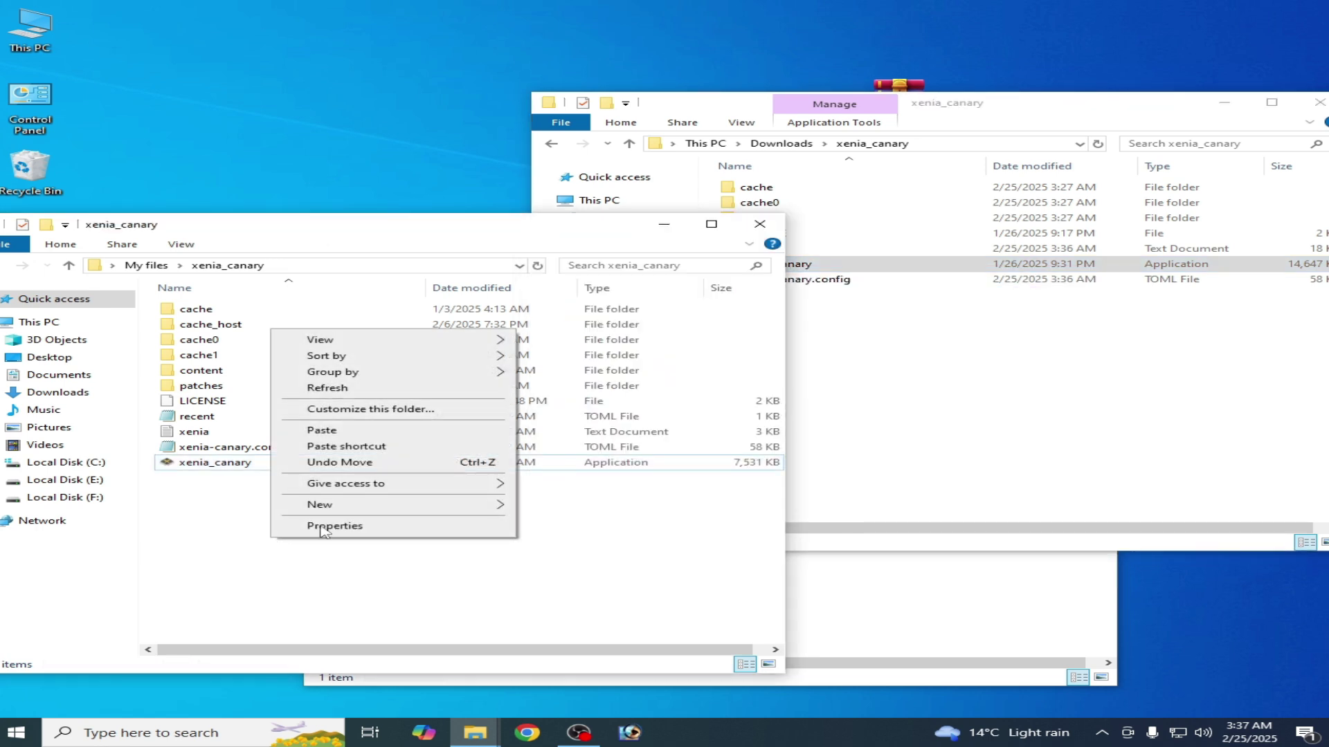
click(331, 432)
click(520, 266)
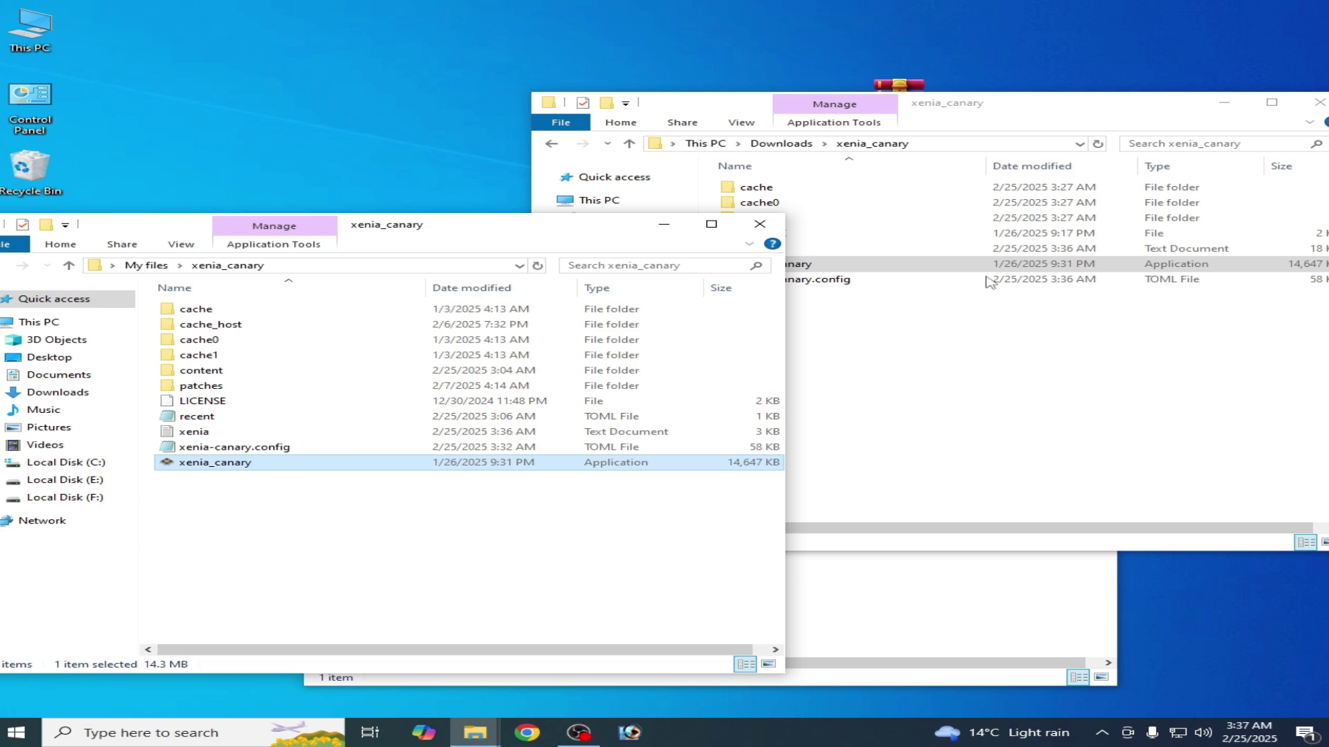
click(1319, 102)
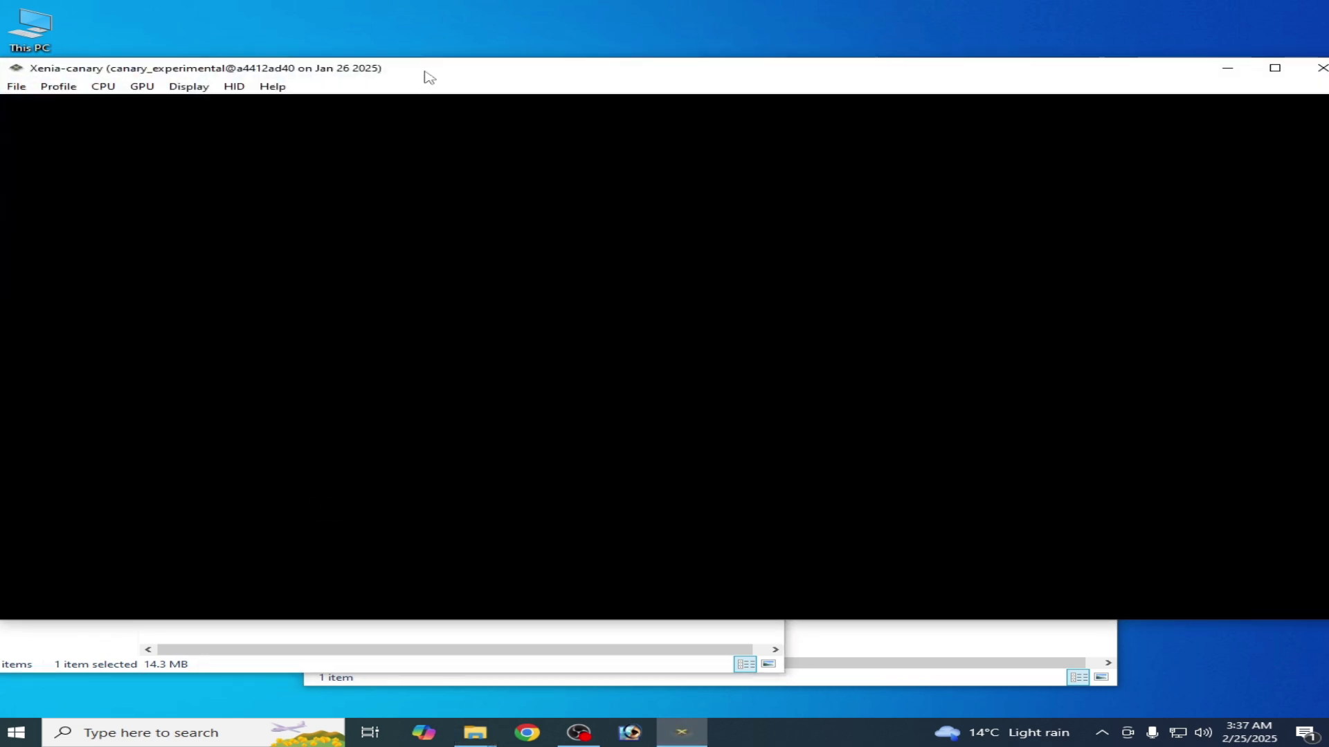
drag(509, 247, 868, 226)
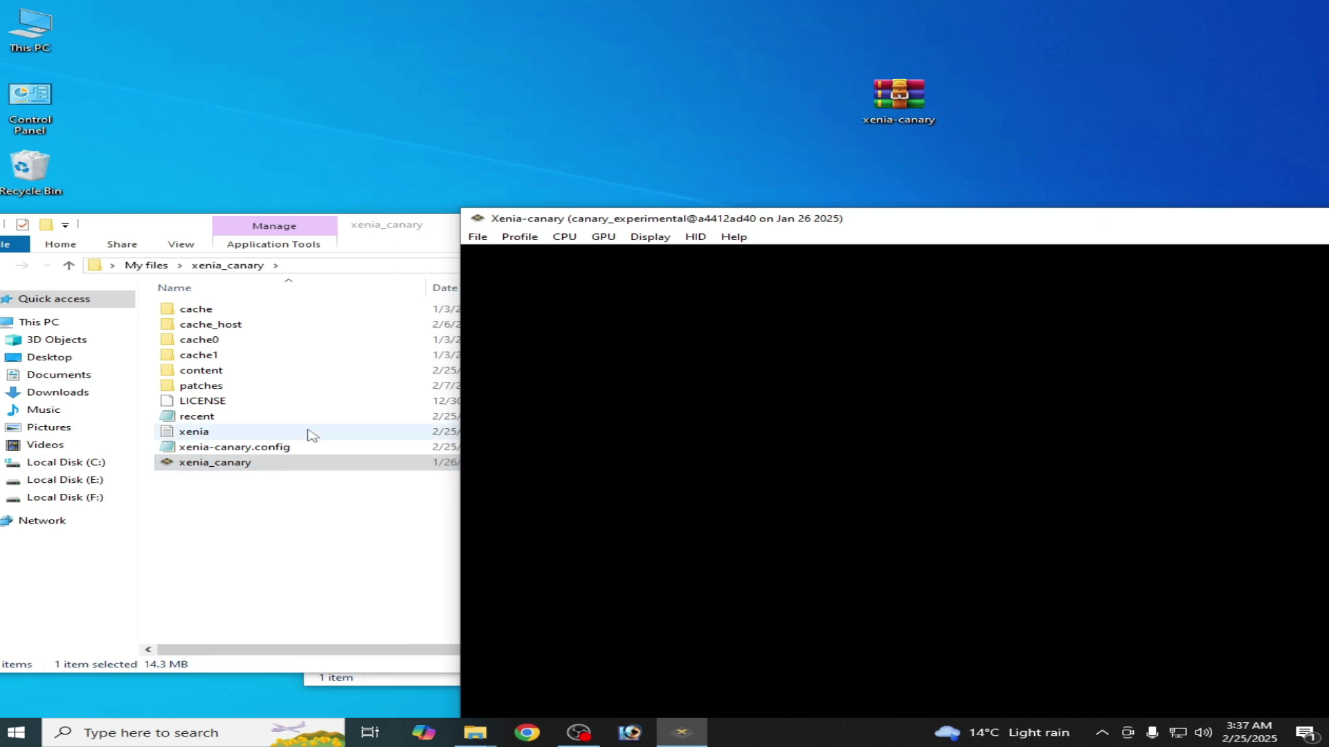
- Use File > Install Content to install tu00000001_00000000 from Desktop\update file for mincraft
click(478, 237)
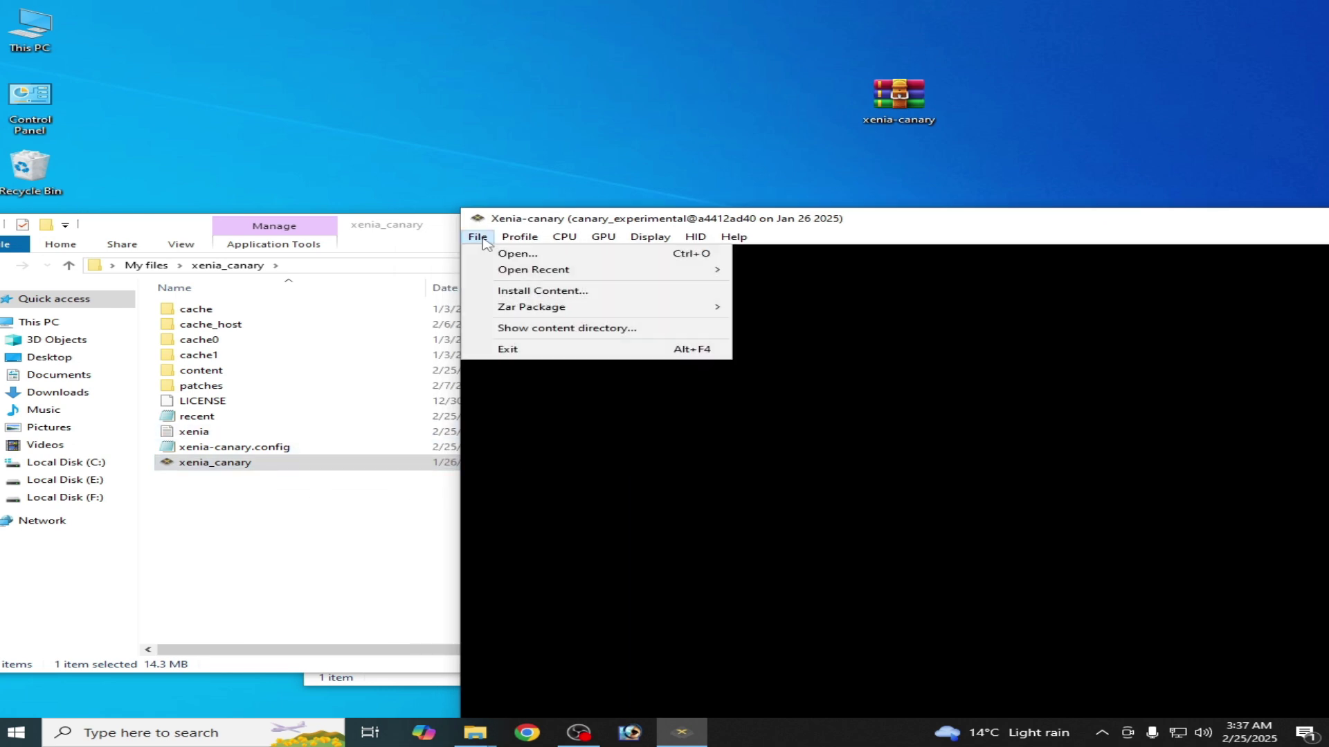
click(533, 291)
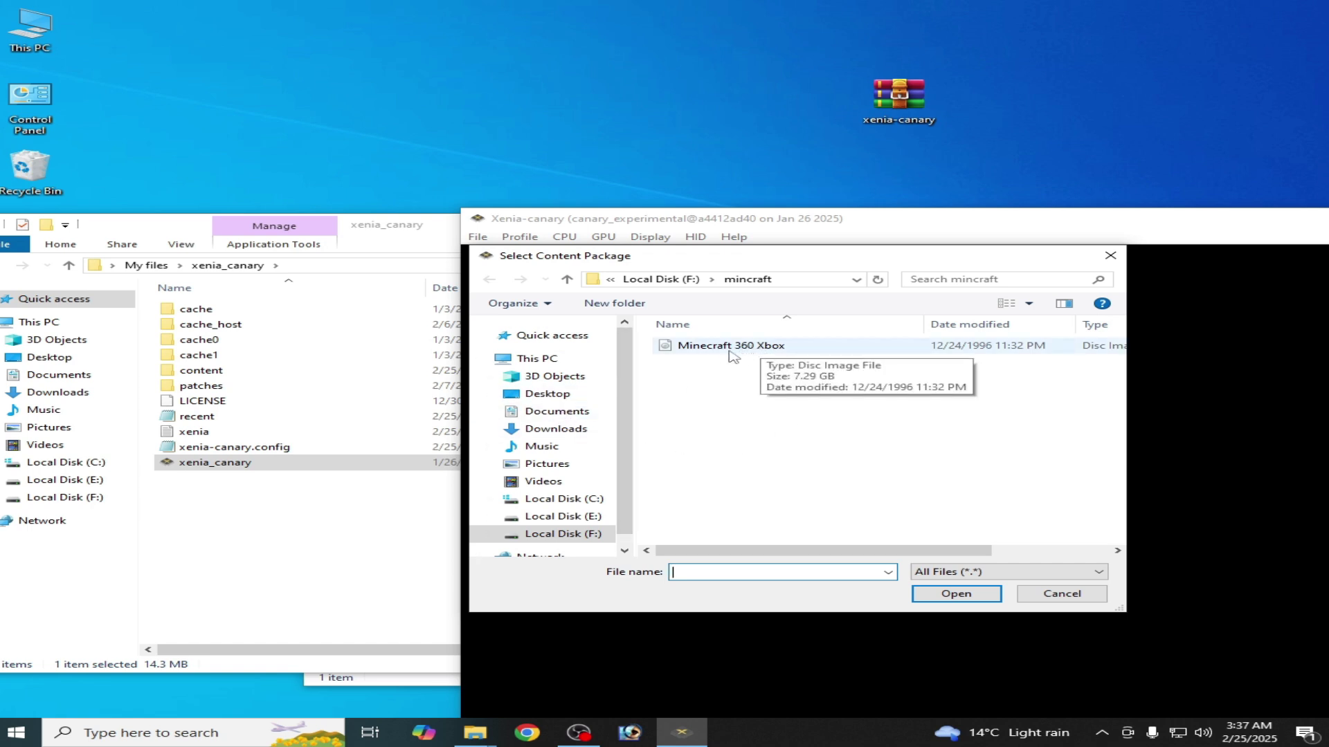
drag(796, 556, 723, 556)
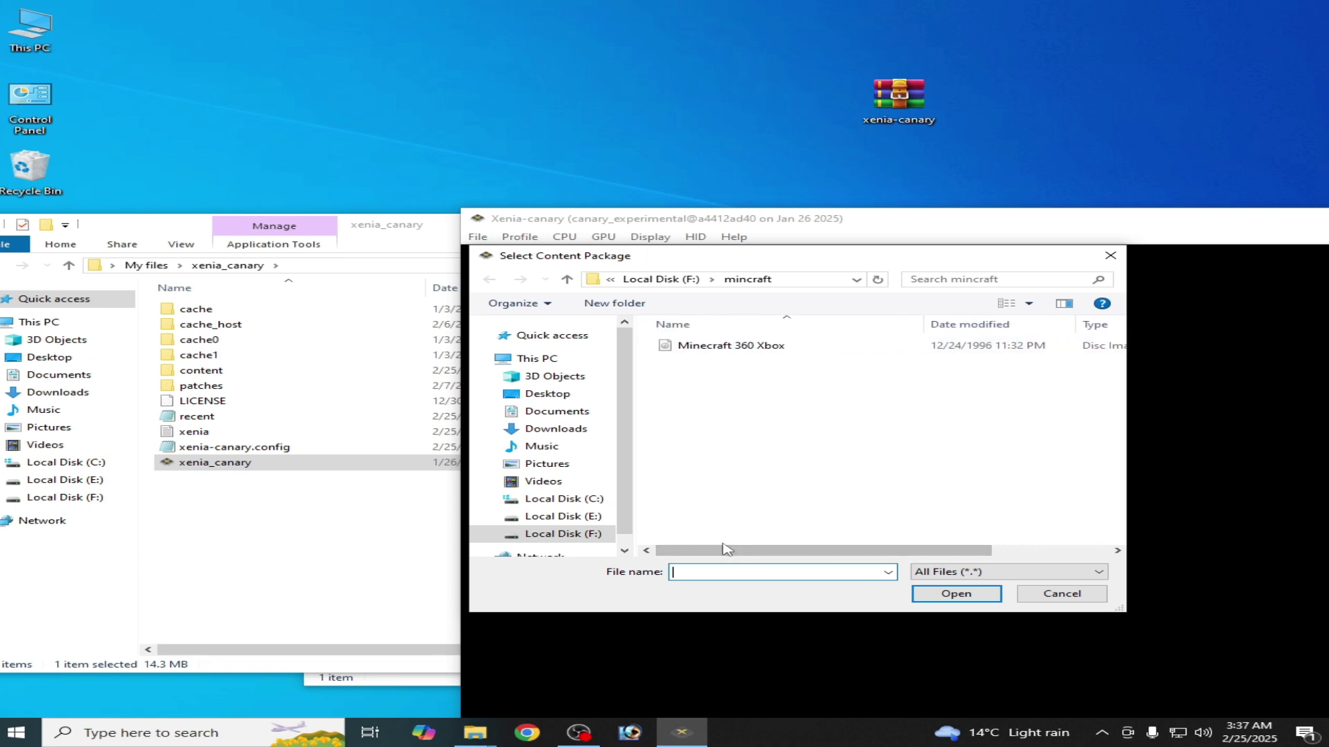
click(551, 394)
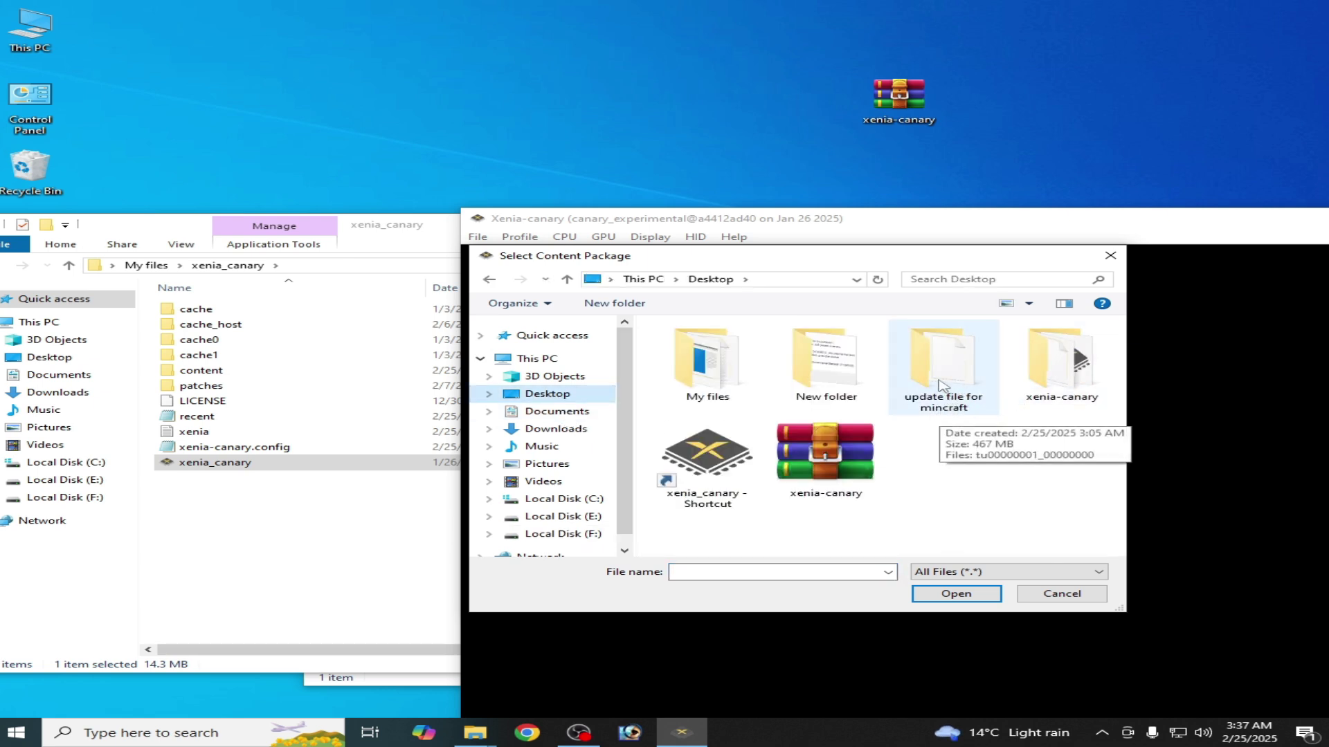
double_click(944, 412)
click(730, 347)
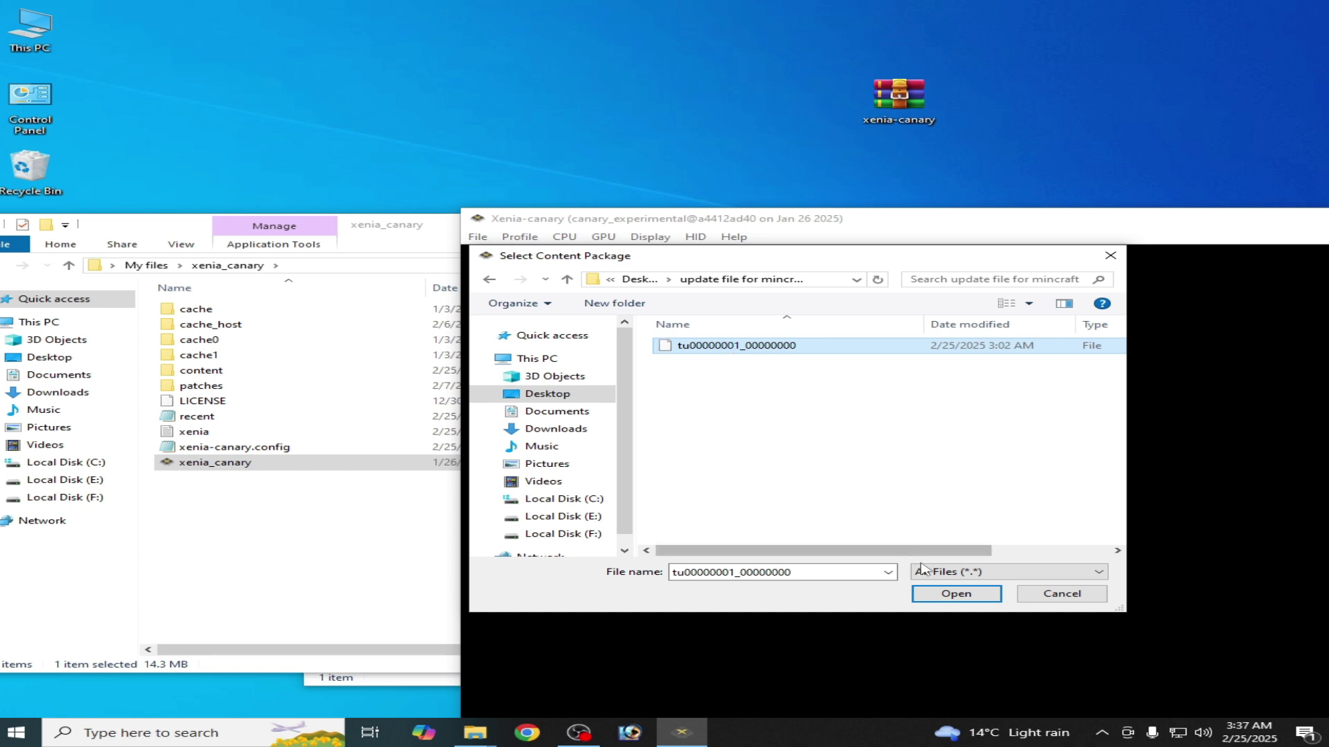
click(956, 594)
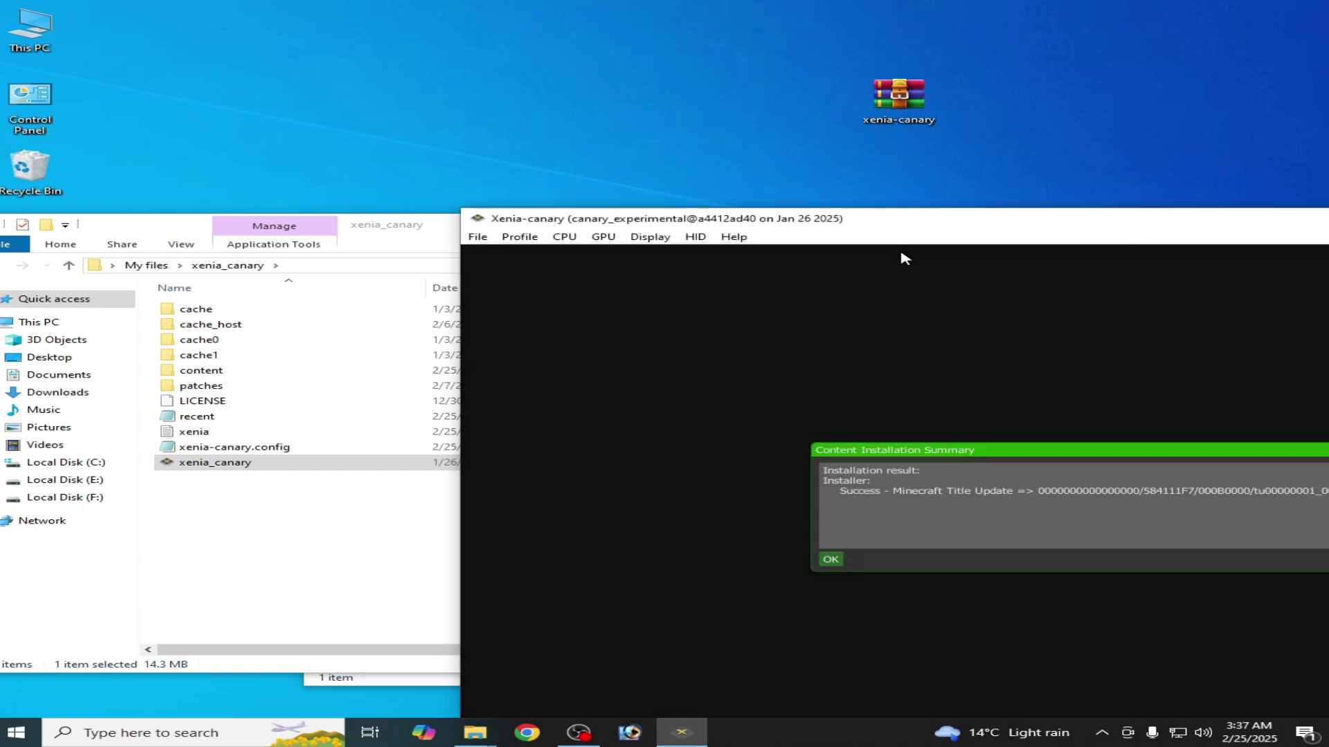
drag(990, 452, 733, 349)
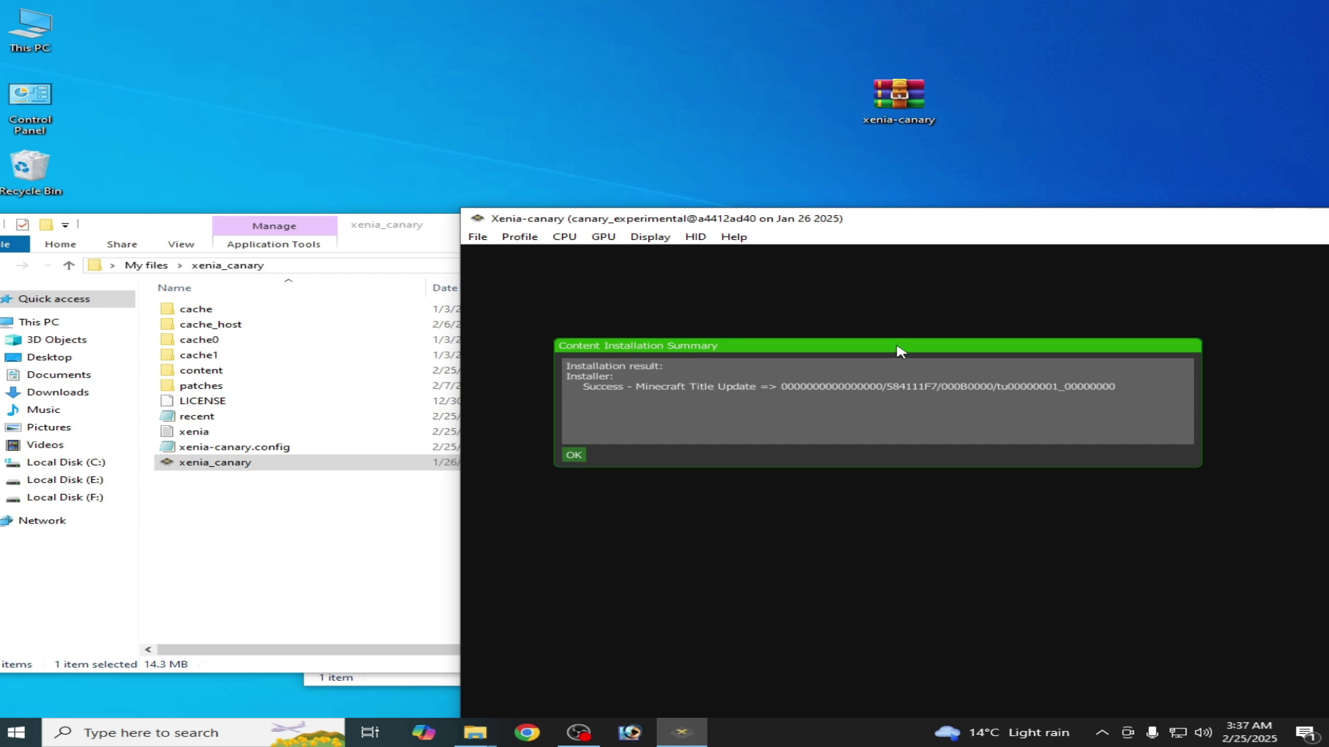
drag(903, 347, 841, 361)
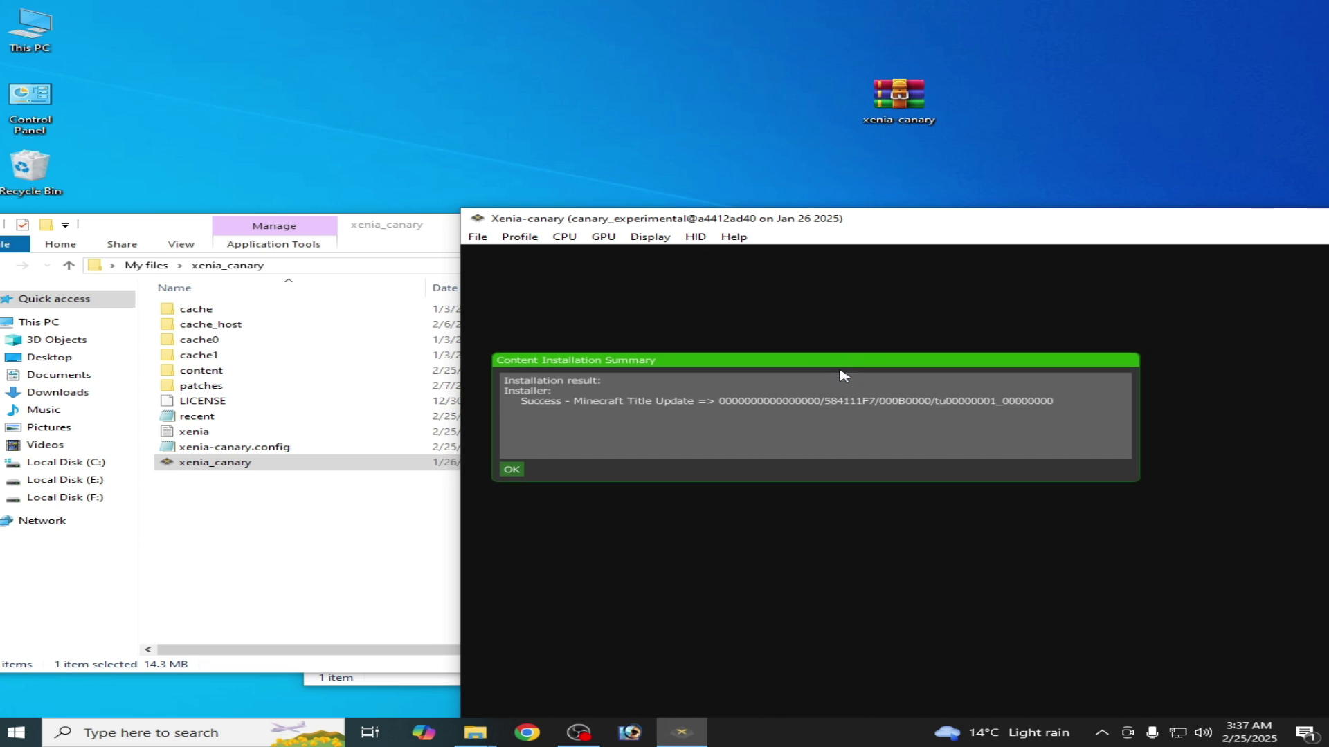
click(520, 471)
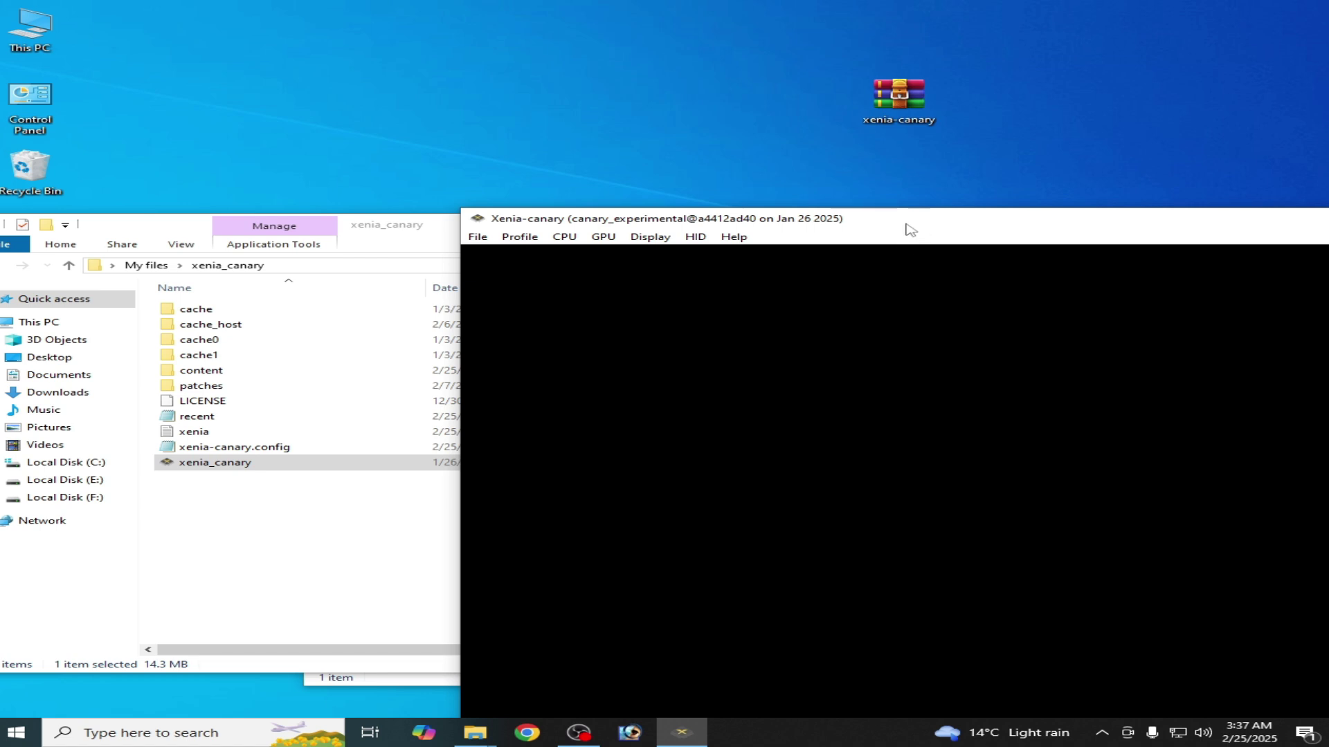
- Close Xenia, inspect the content folder, and relaunch xenia_canary from its folder
drag(910, 230, 610, 196)
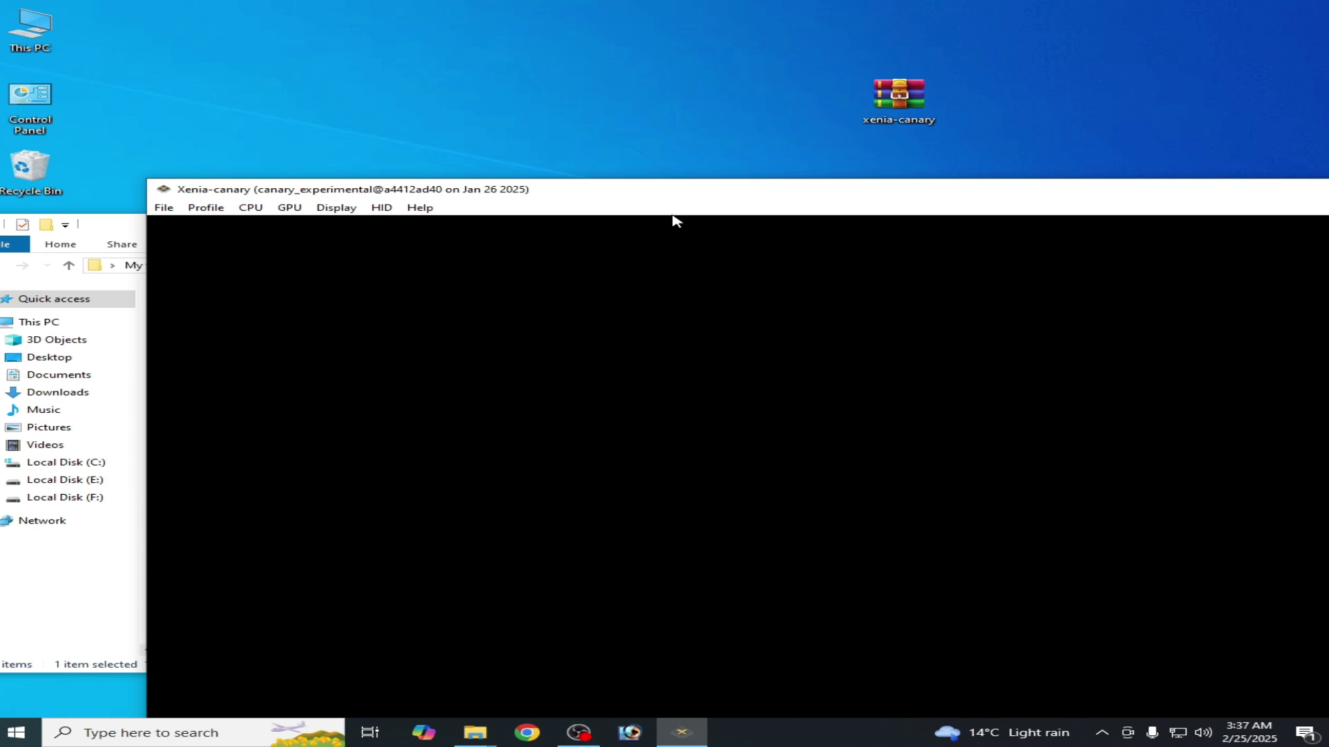
drag(907, 198, 723, 211)
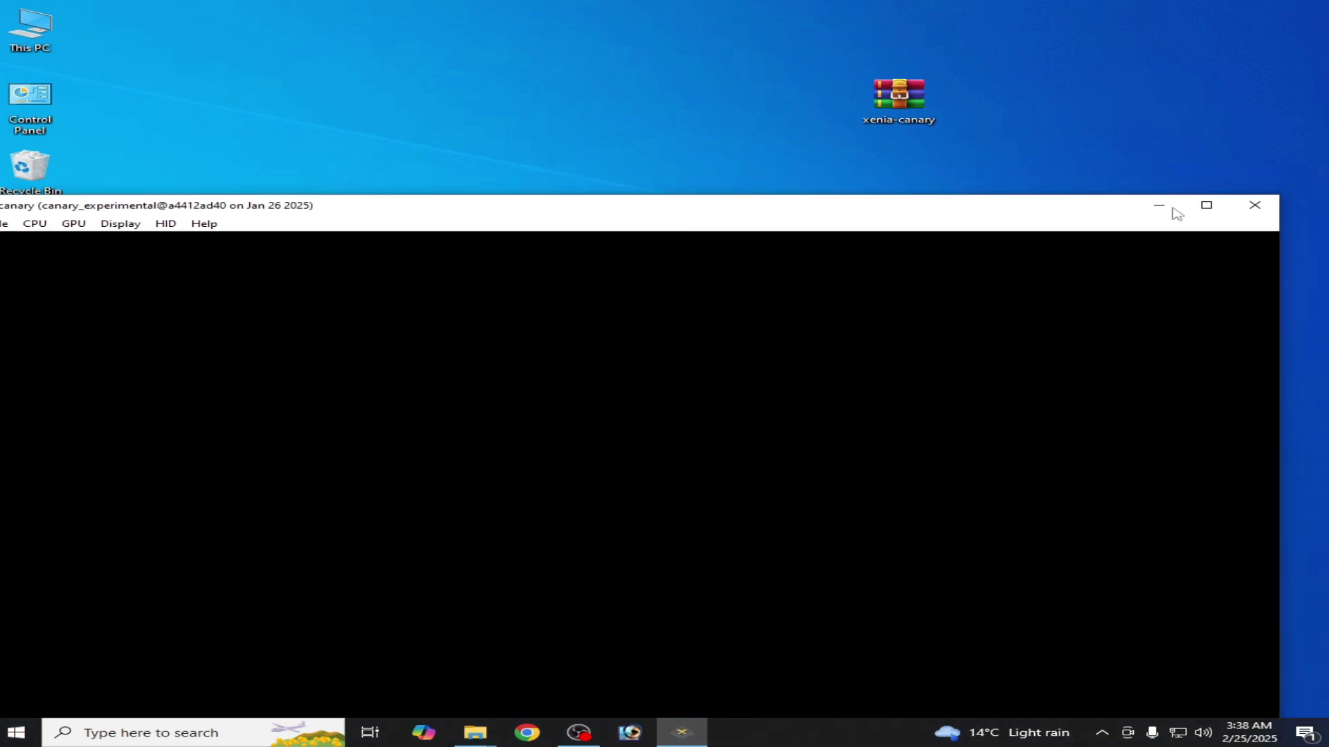
click(1257, 205)
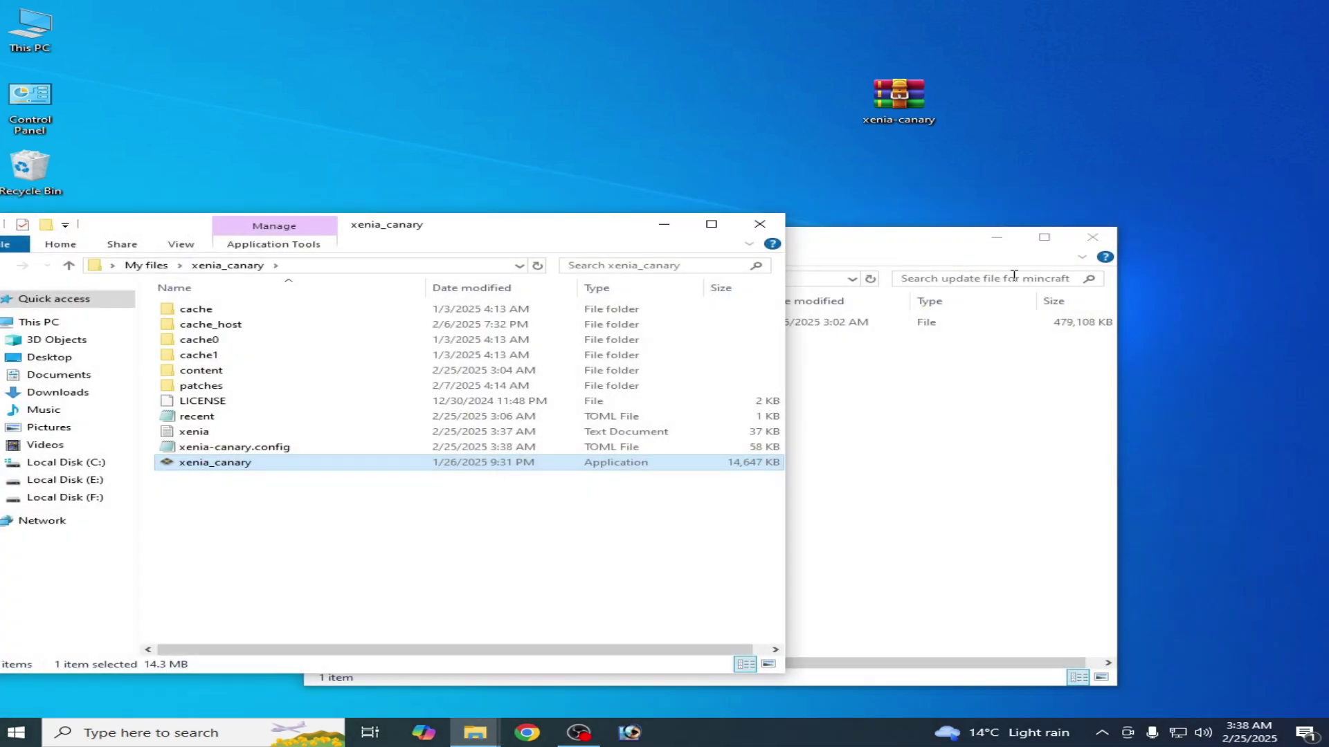
double_click(201, 374)
drag(341, 231, 447, 227)
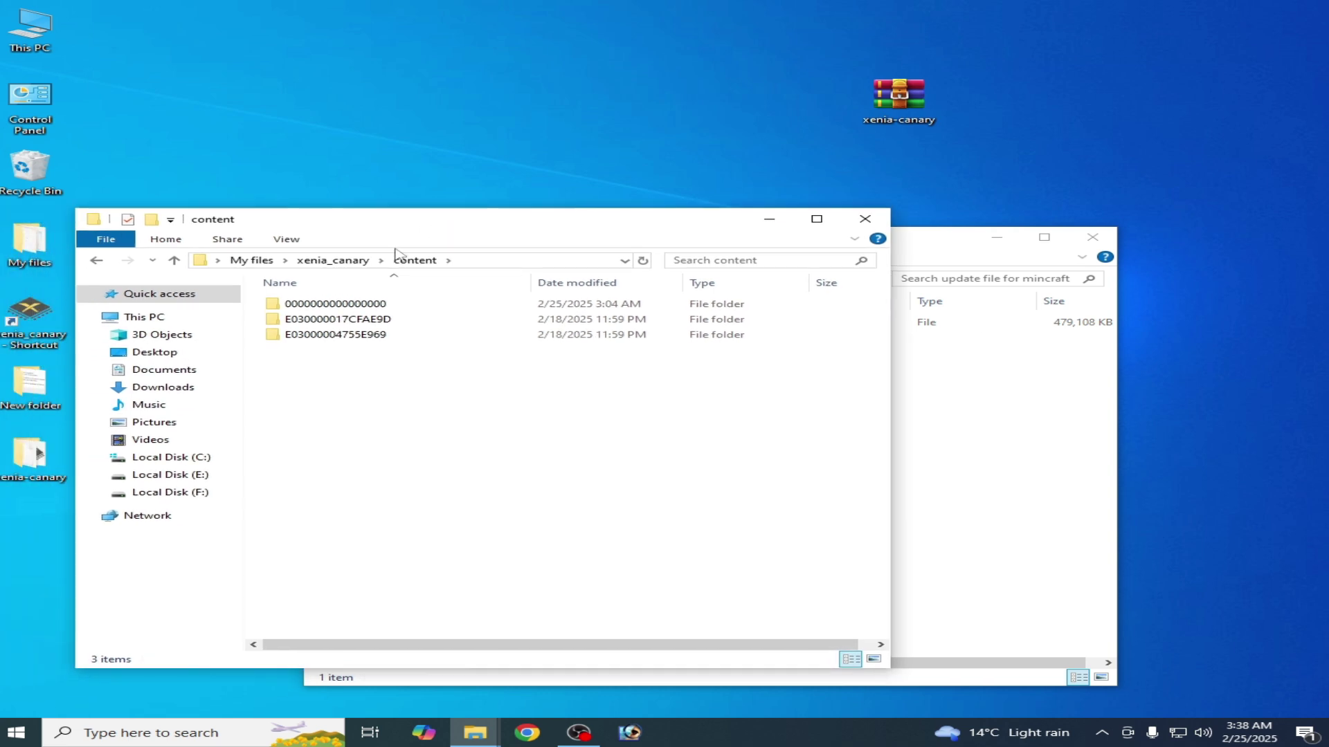
click(97, 261)
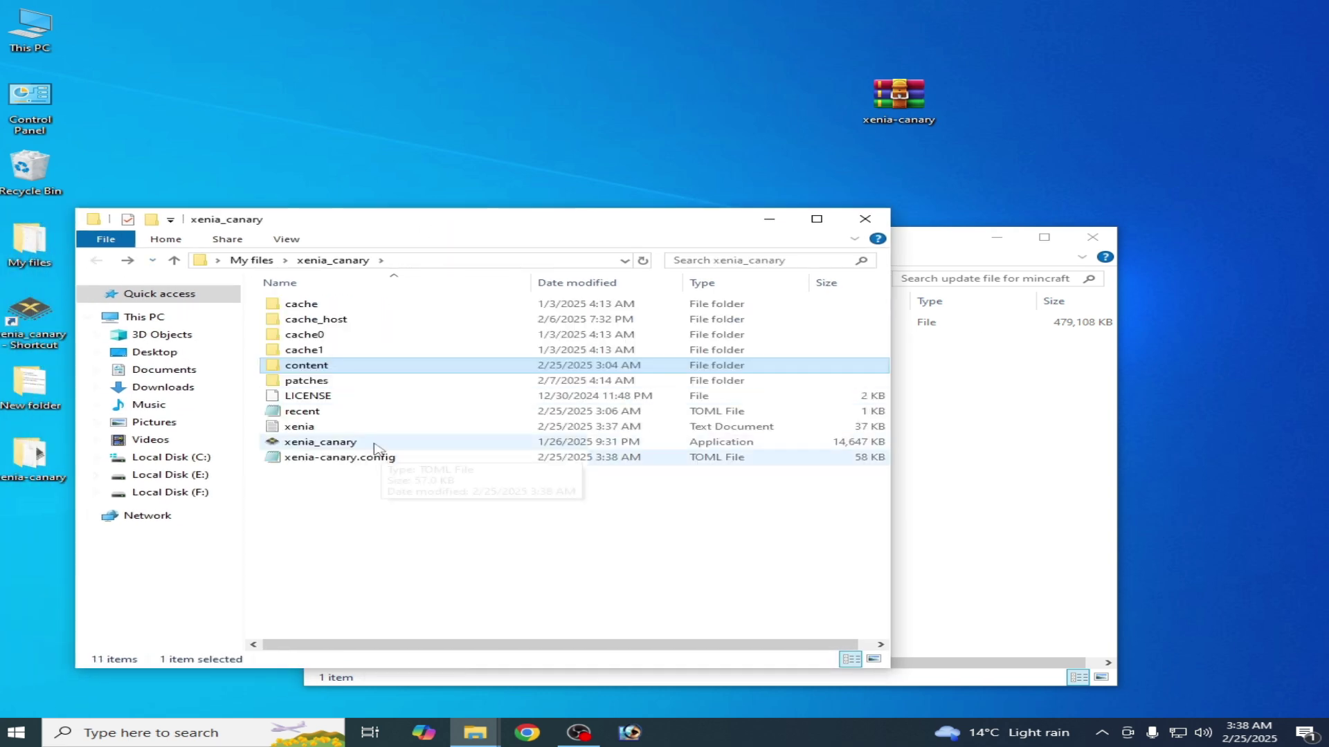
right_click(304, 365)
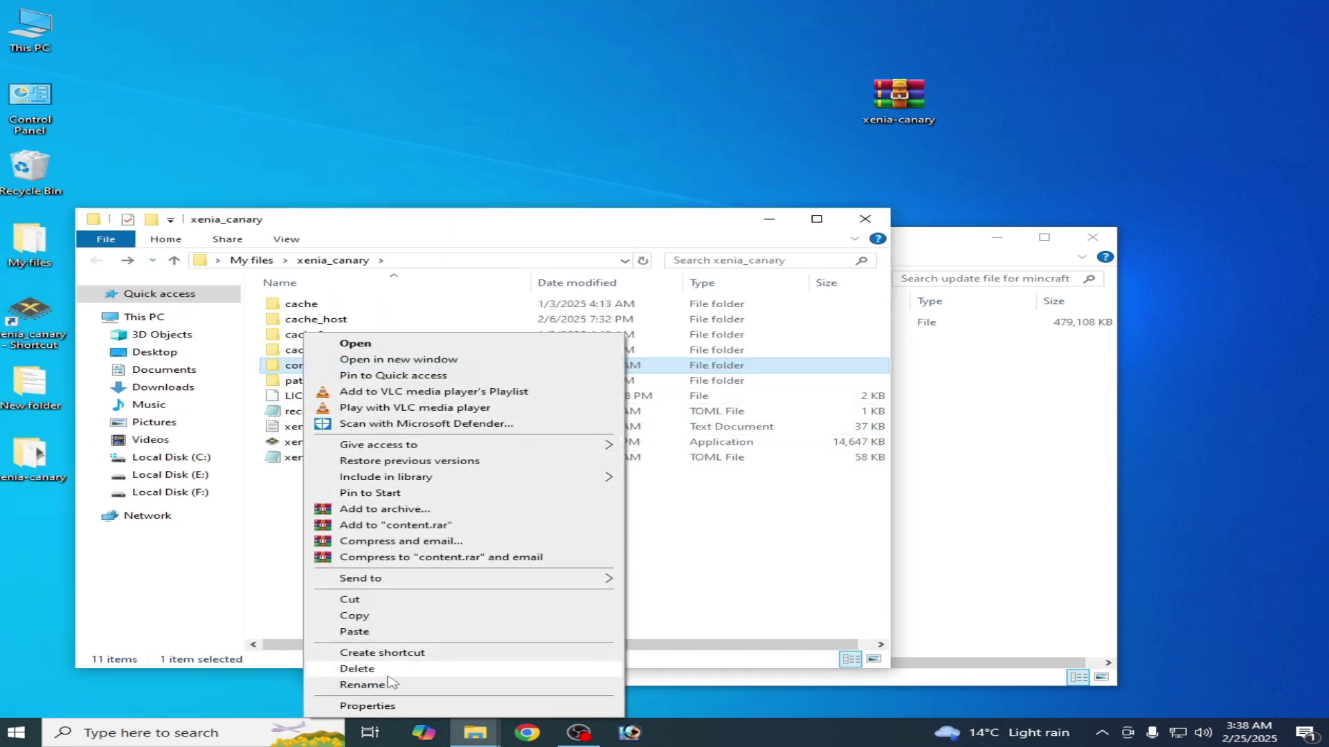
key(Escape)
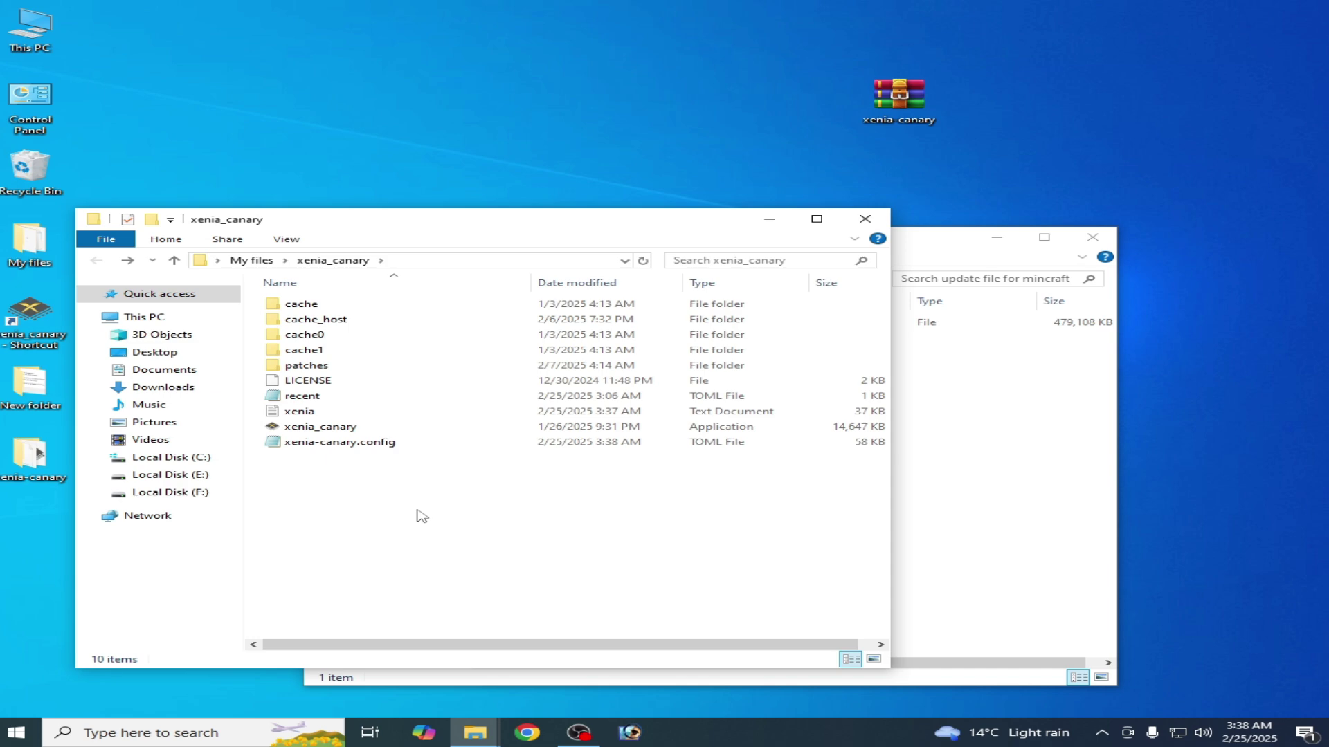
double_click(322, 427)
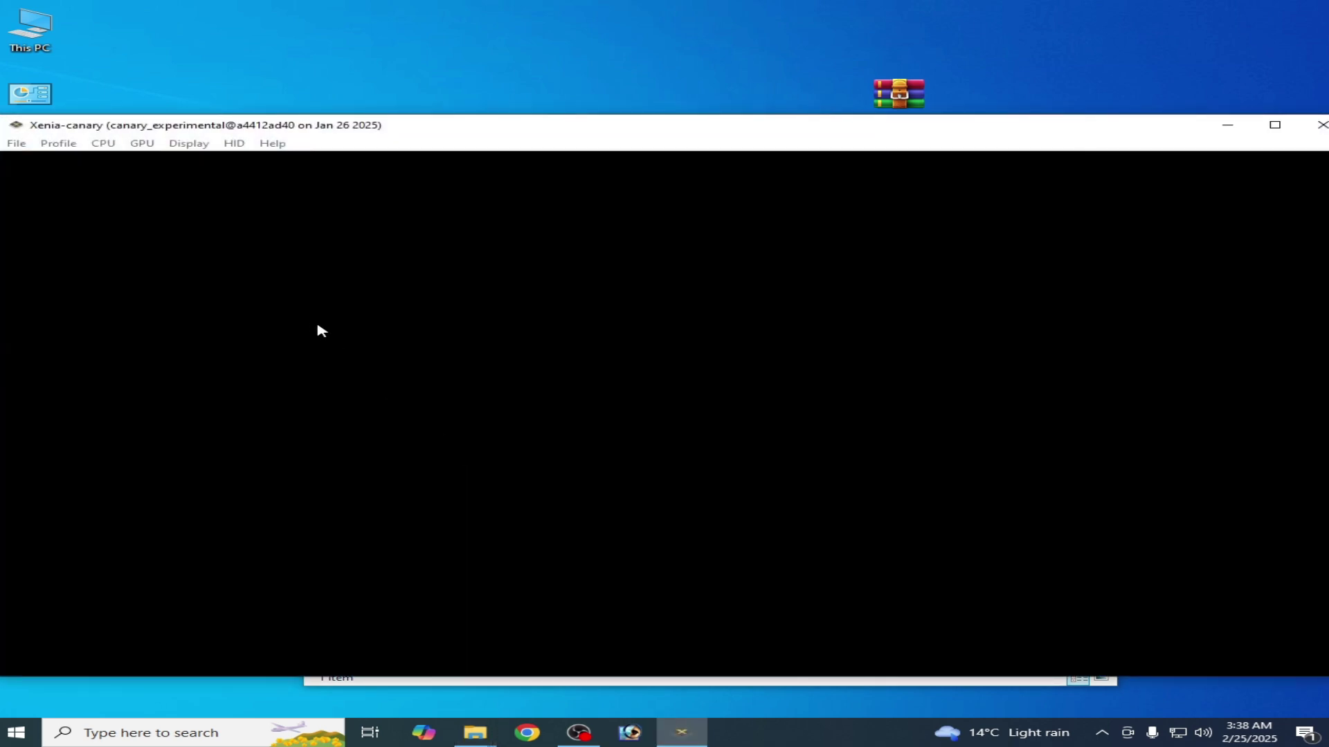
- Create a player profile with gamertag 'm', then arrange the Xenia and Explorer windows
click(503, 441)
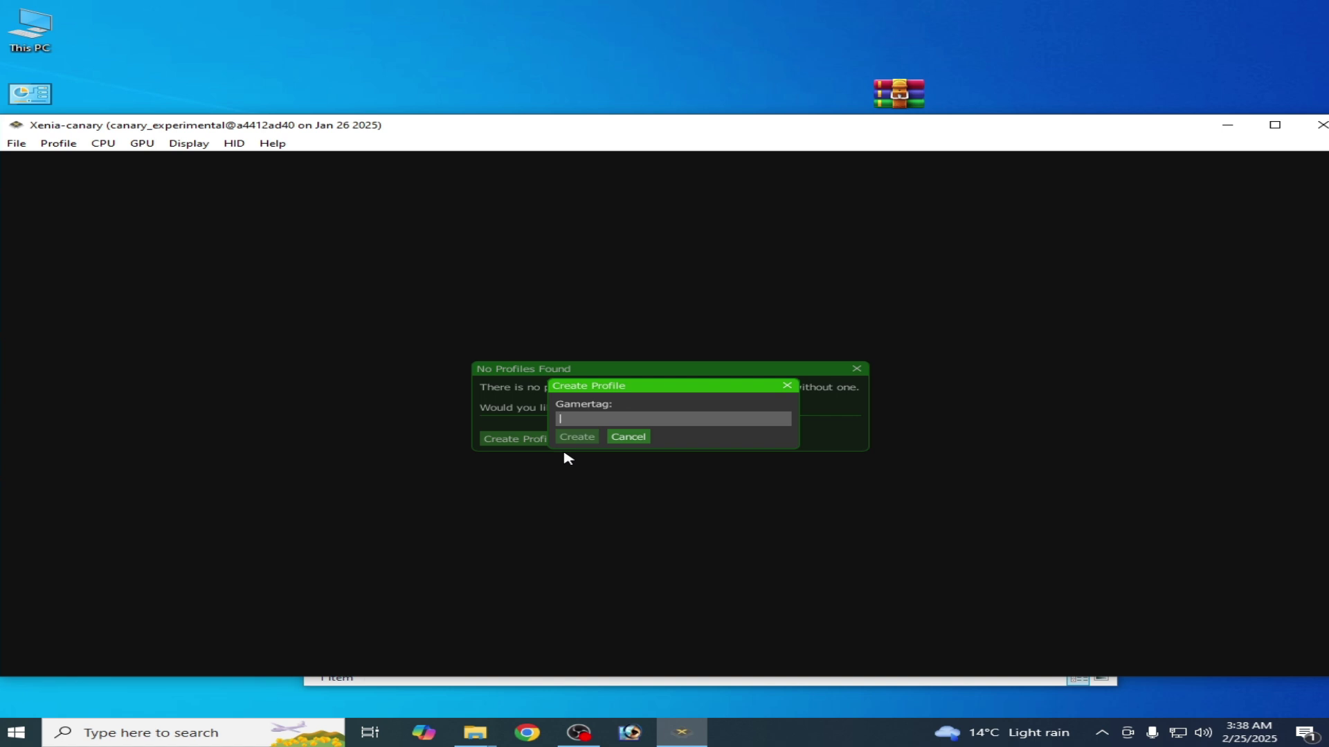
text(my)
click(573, 436)
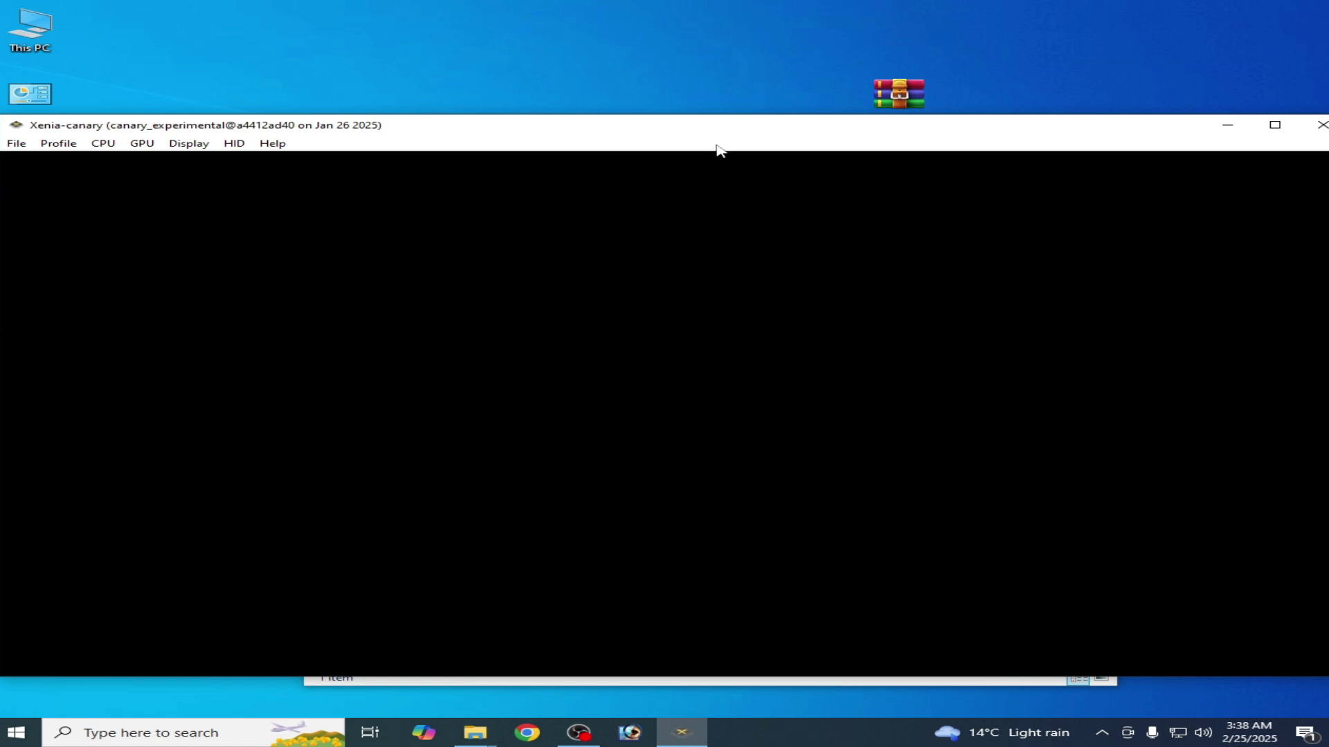
drag(693, 129, 712, 395)
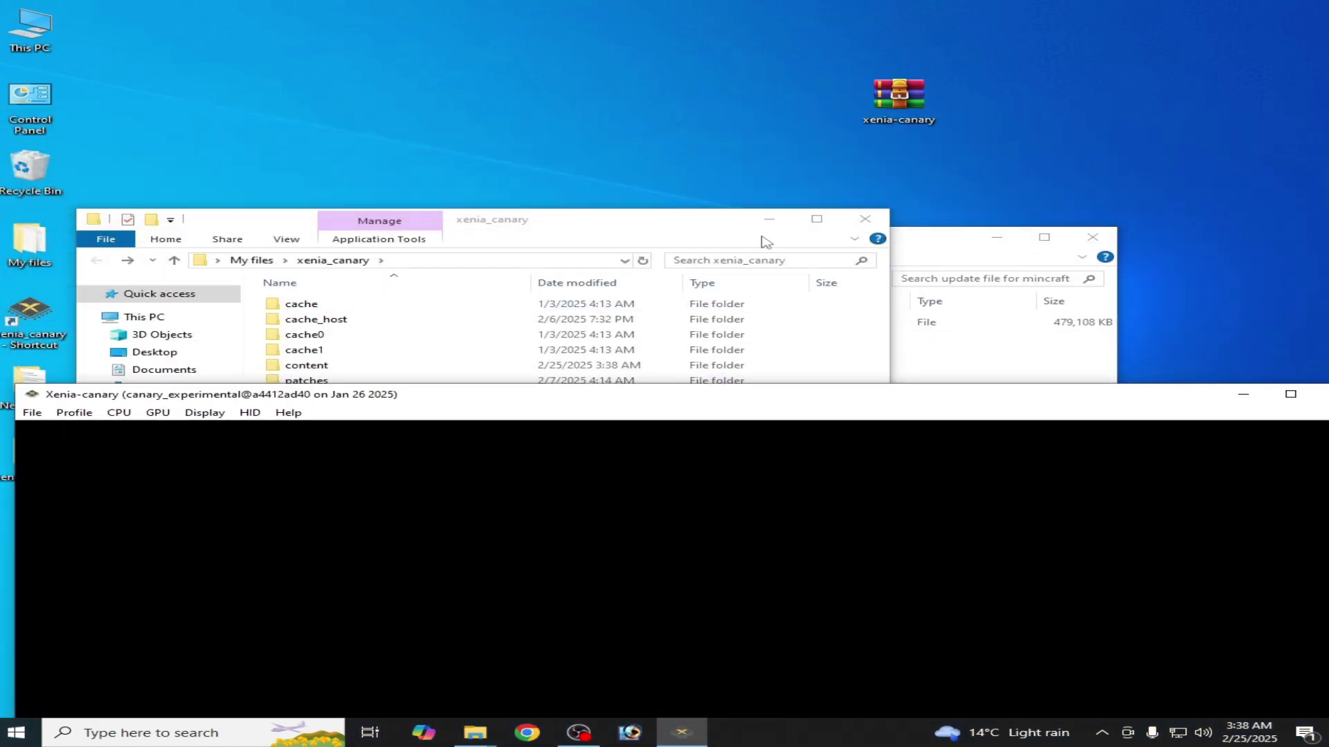
drag(712, 228, 643, 455)
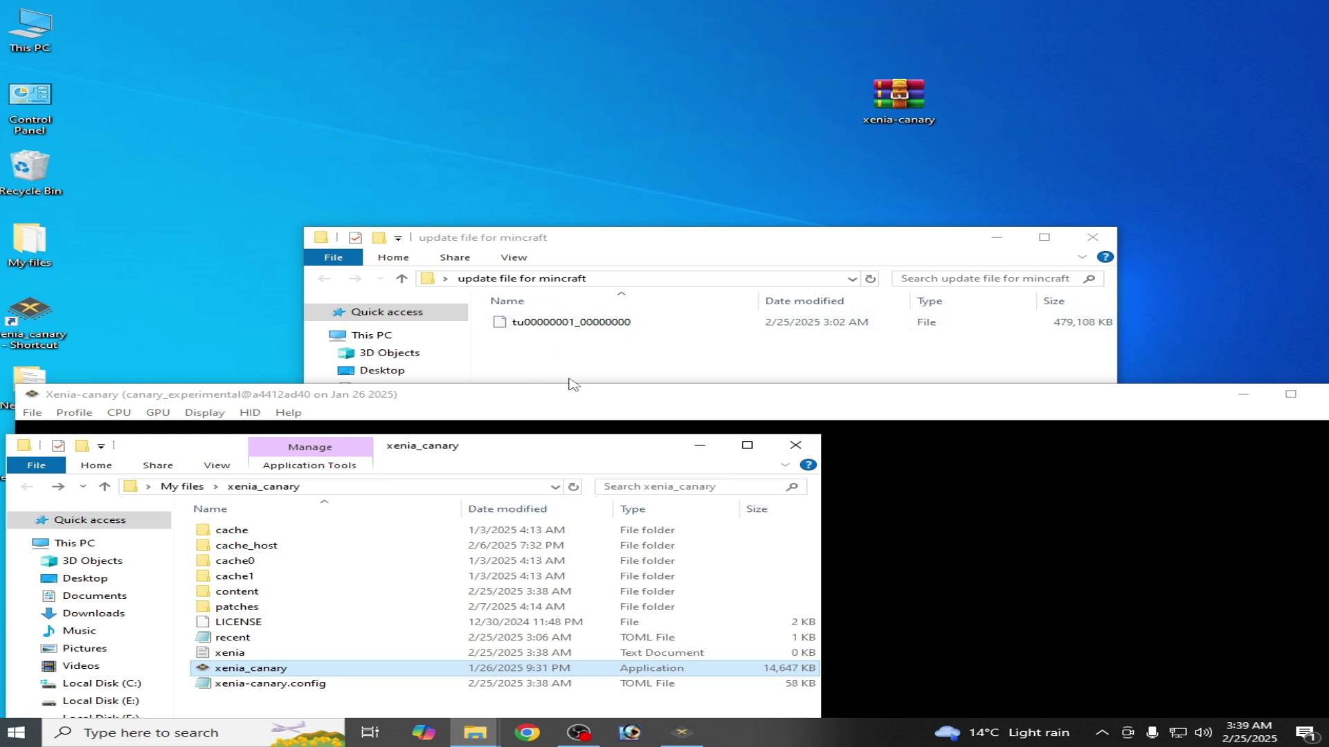
- Install tu00000001_00000000 again through File > Install Content and dismiss the summary
drag(642, 404, 649, 341)
click(40, 348)
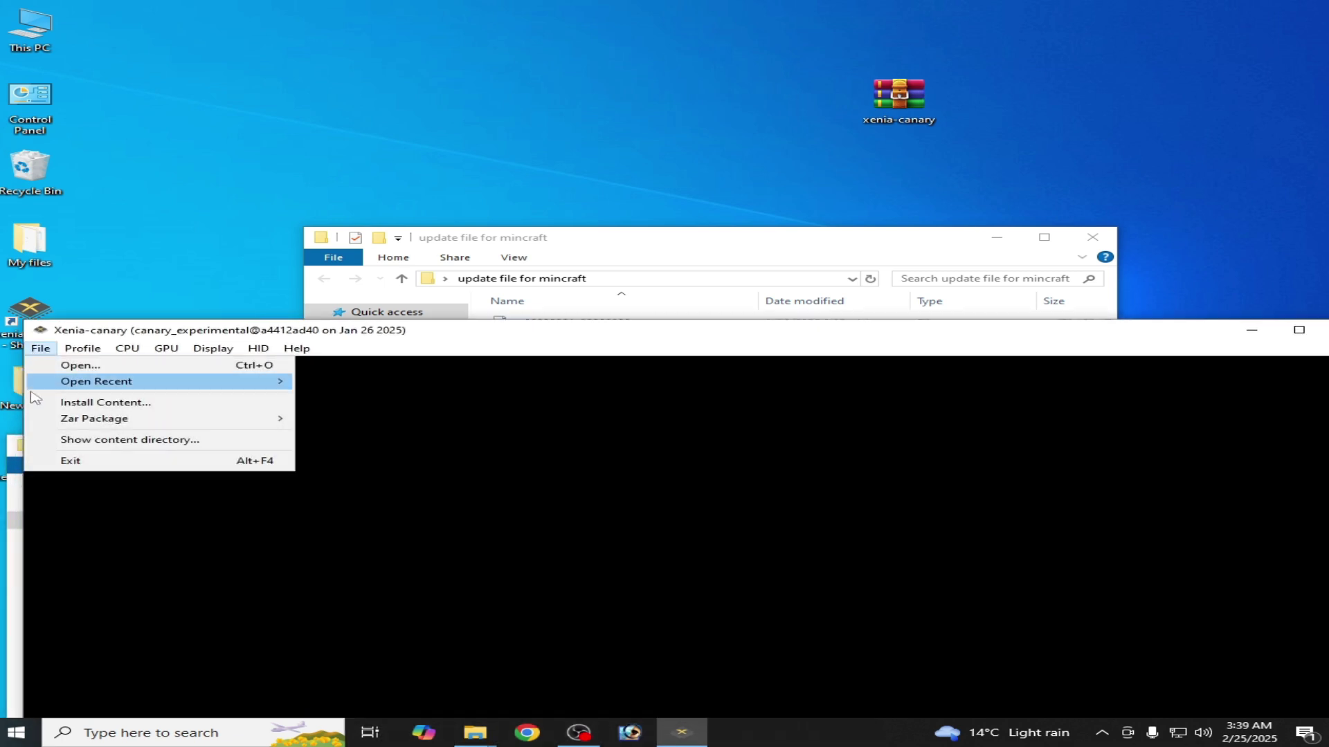
click(87, 401)
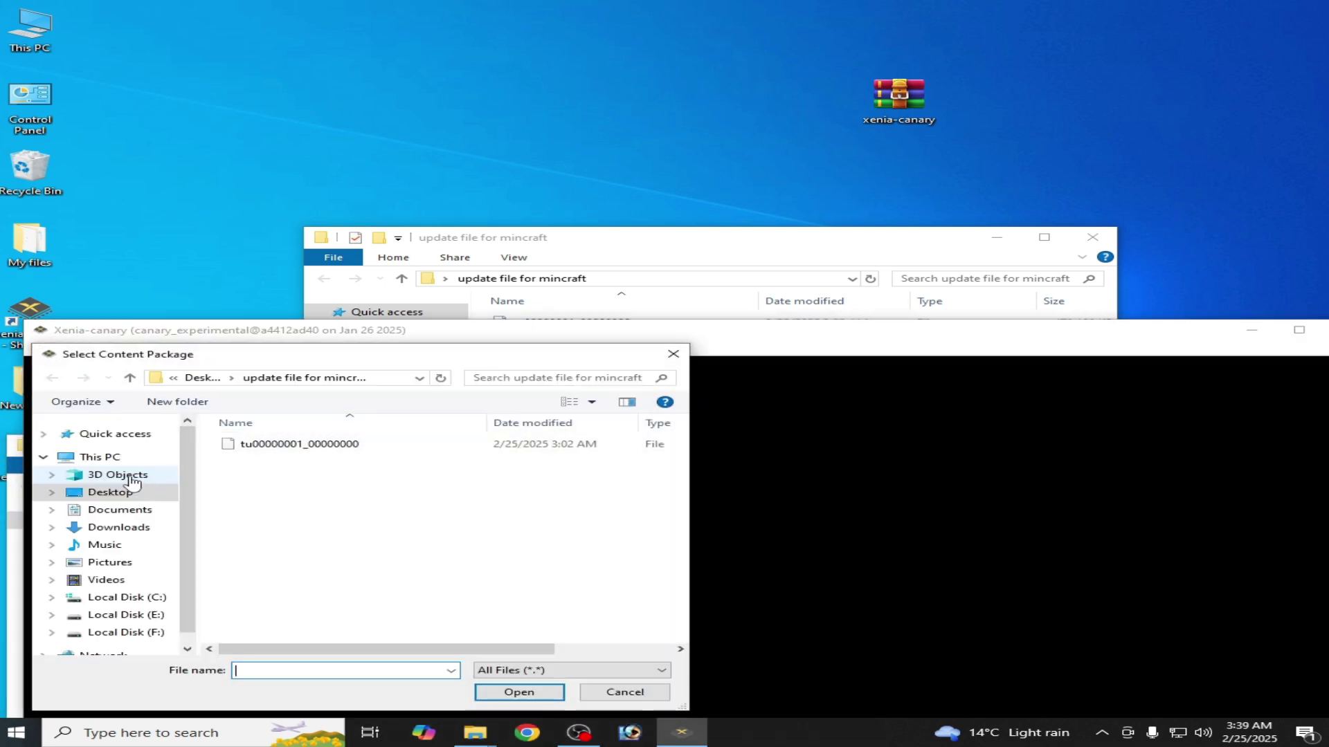
click(296, 451)
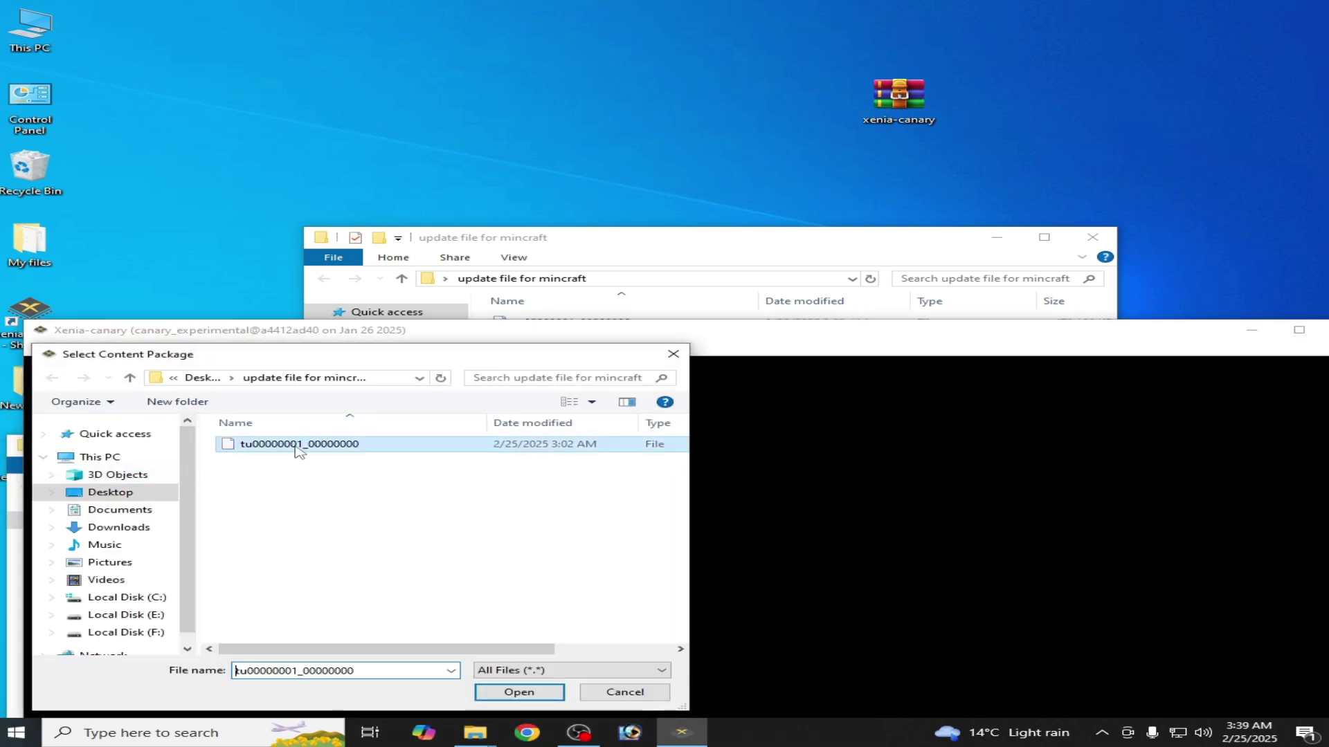
click(519, 692)
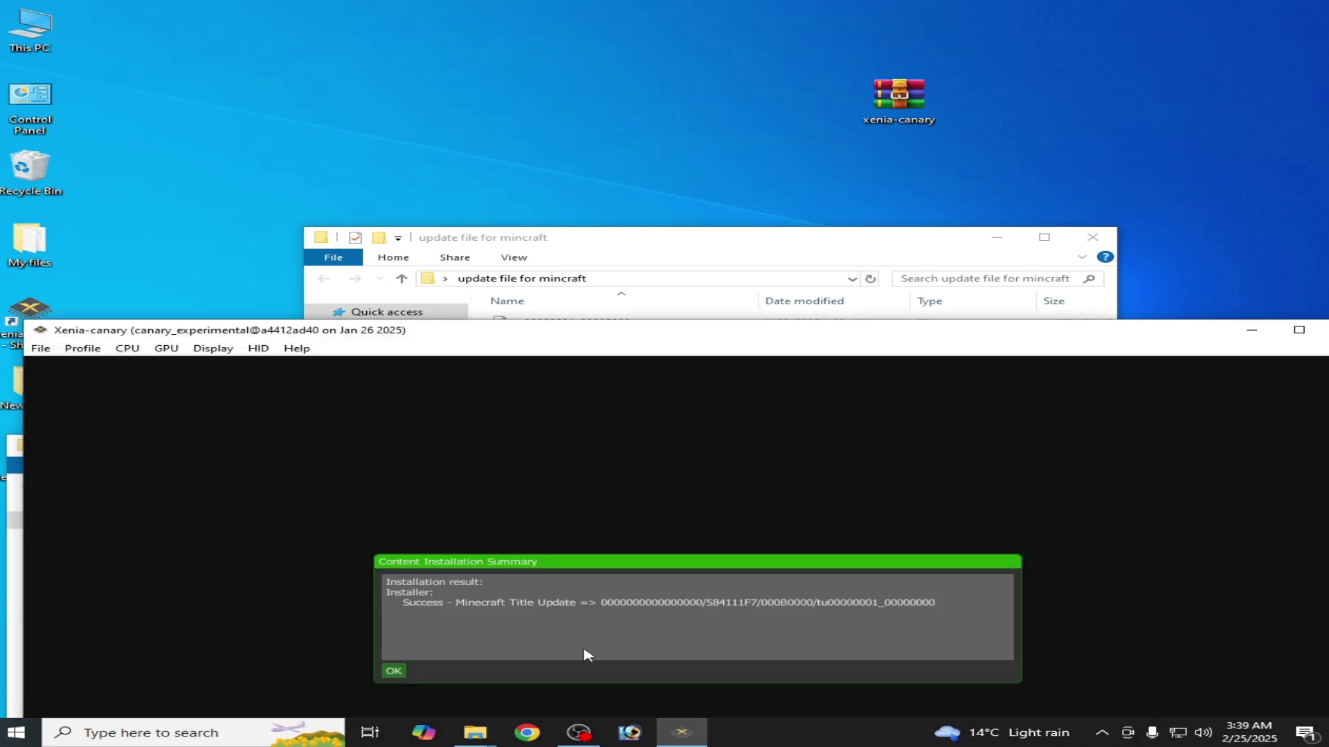
click(395, 675)
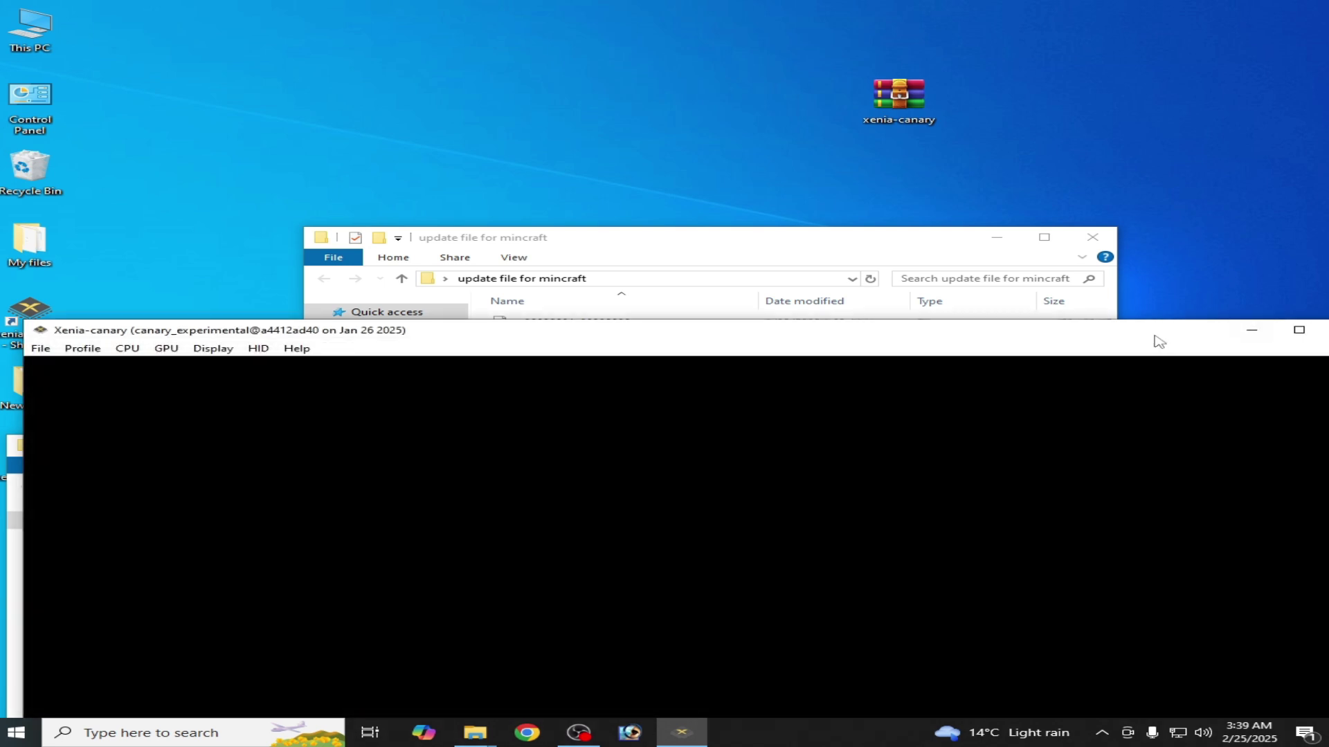
drag(1156, 335, 987, 352)
click(1186, 347)
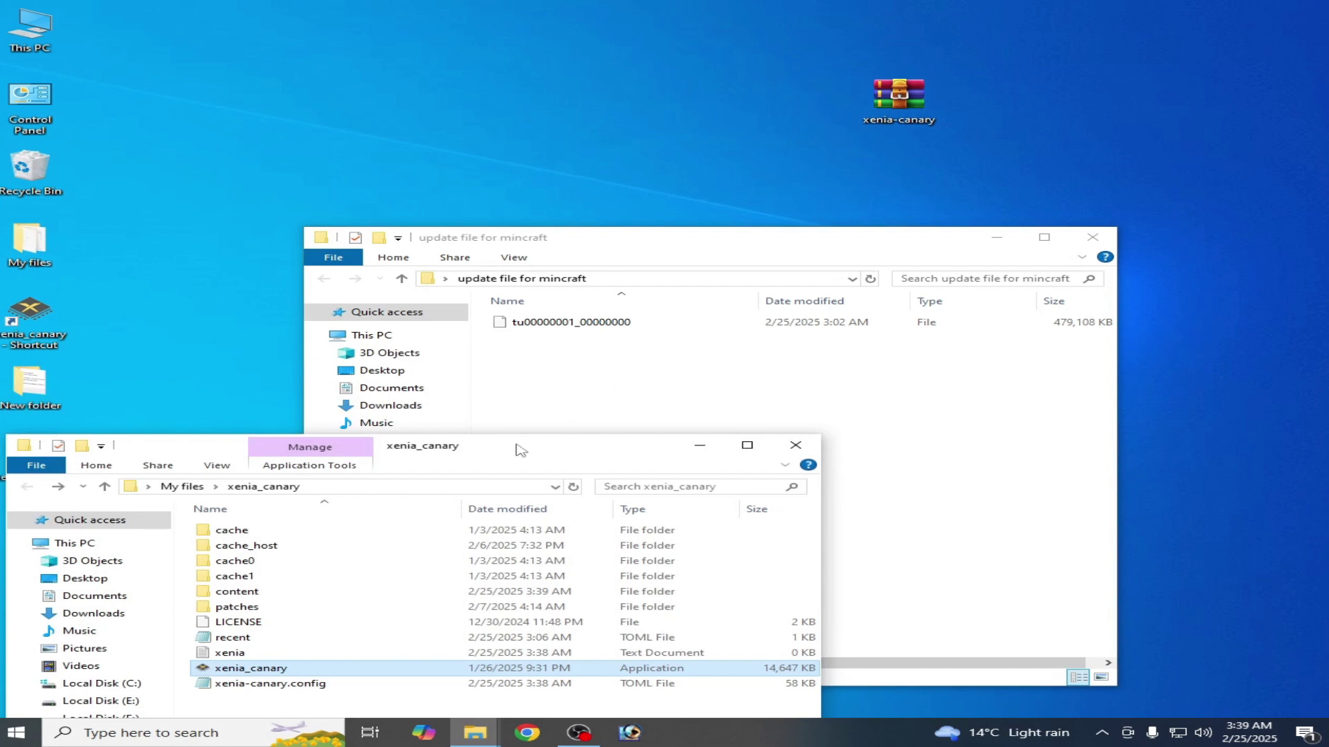
drag(517, 445, 624, 312)
double_click(360, 457)
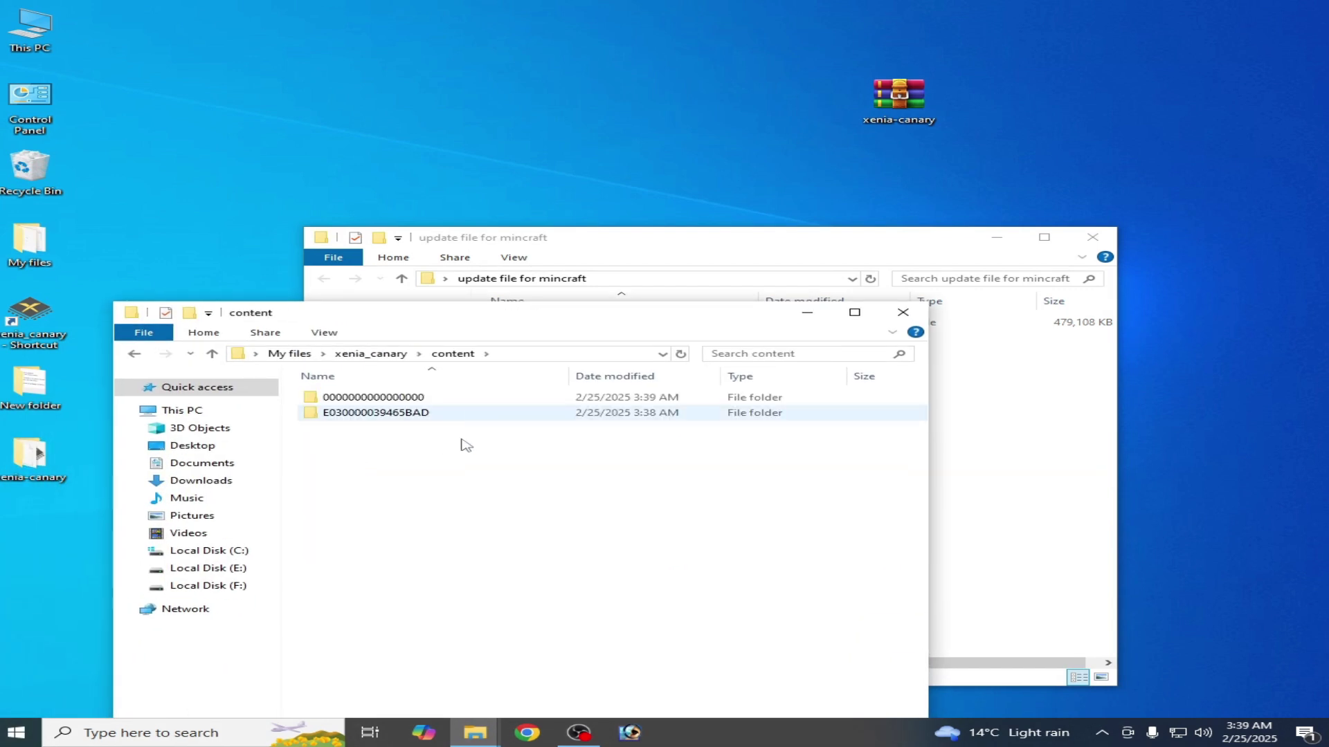
click(137, 356)
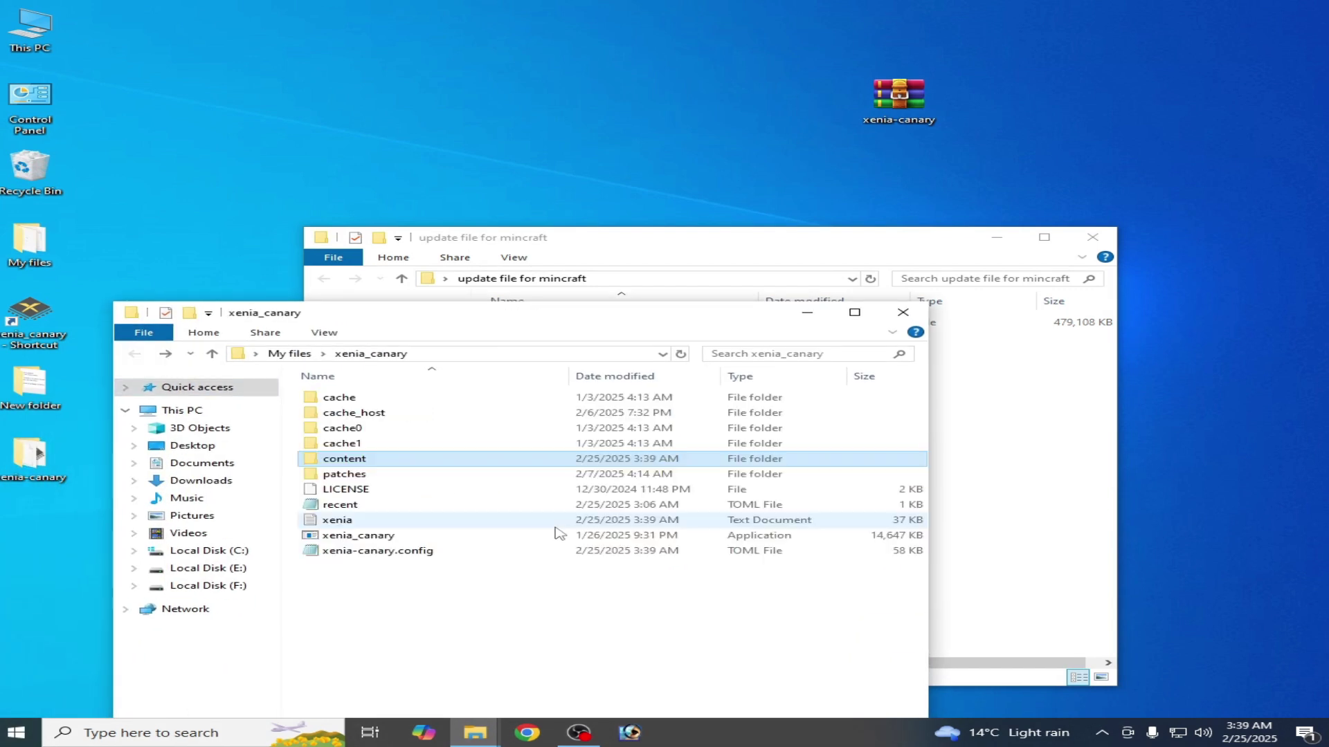
drag(562, 320, 579, 223)
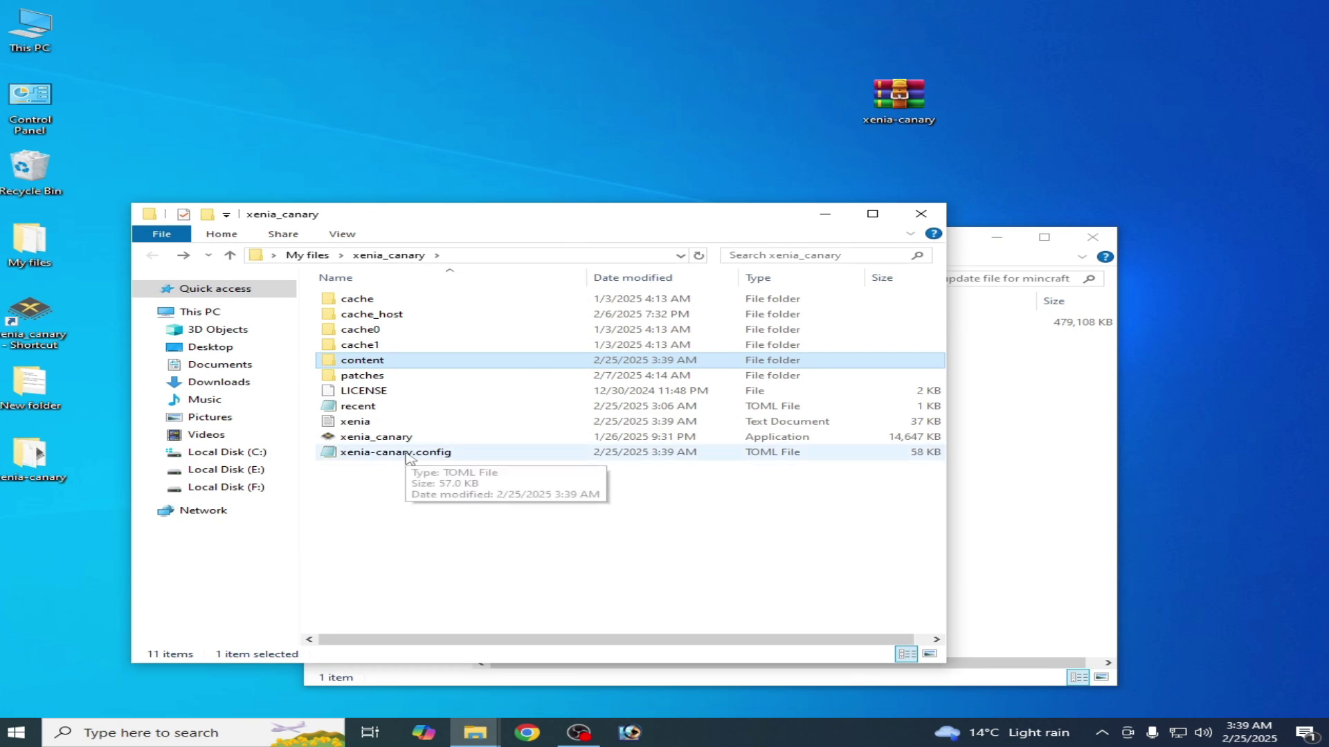
- Open xenia-canary.config, replace the gpu value 'any' with 'd3d12', and save it
double_click(434, 454)
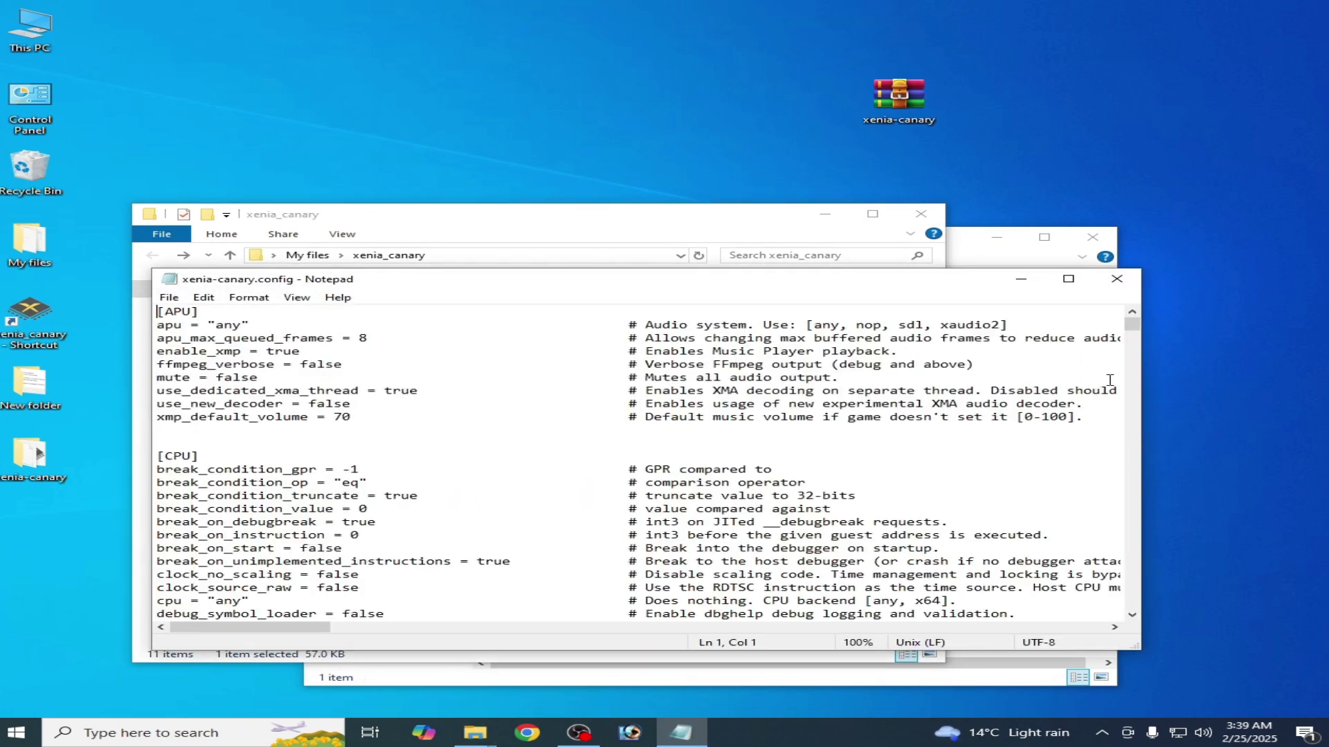
drag(1132, 324, 1135, 432)
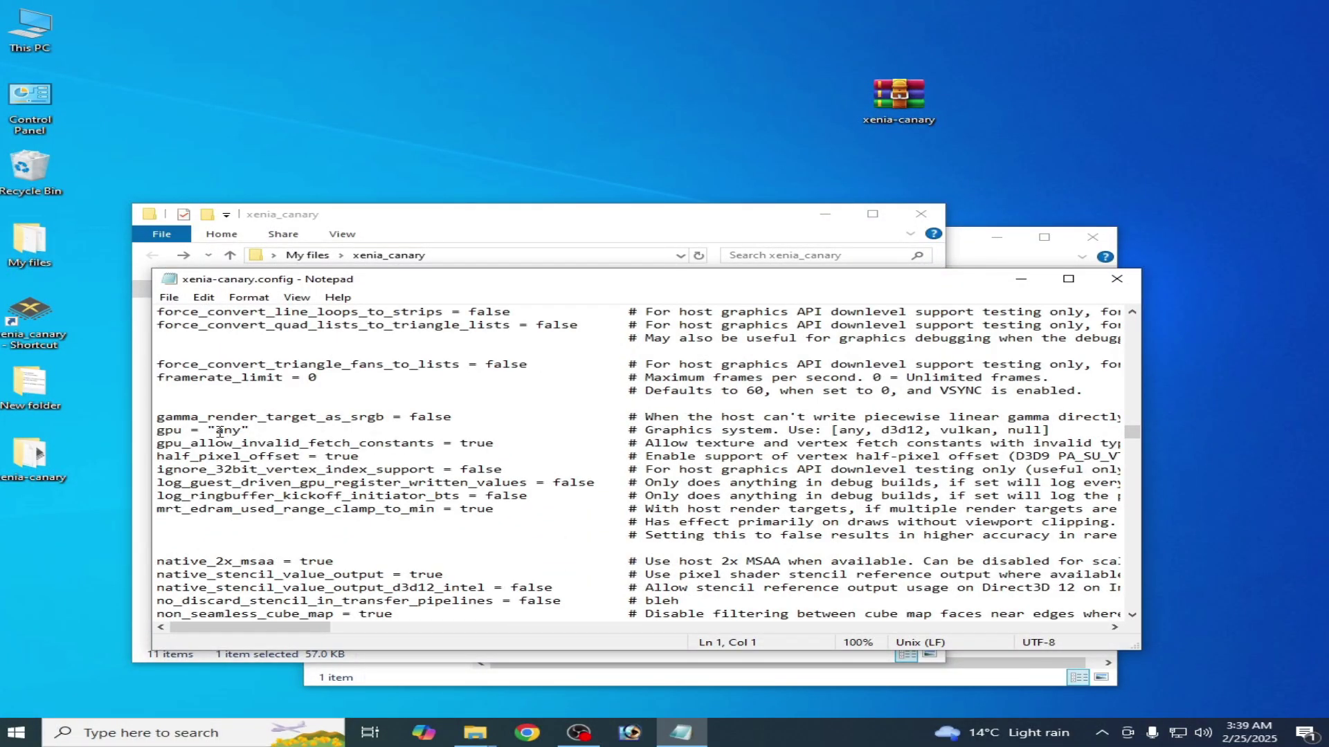
drag(216, 431, 242, 432)
drag(881, 429, 921, 430)
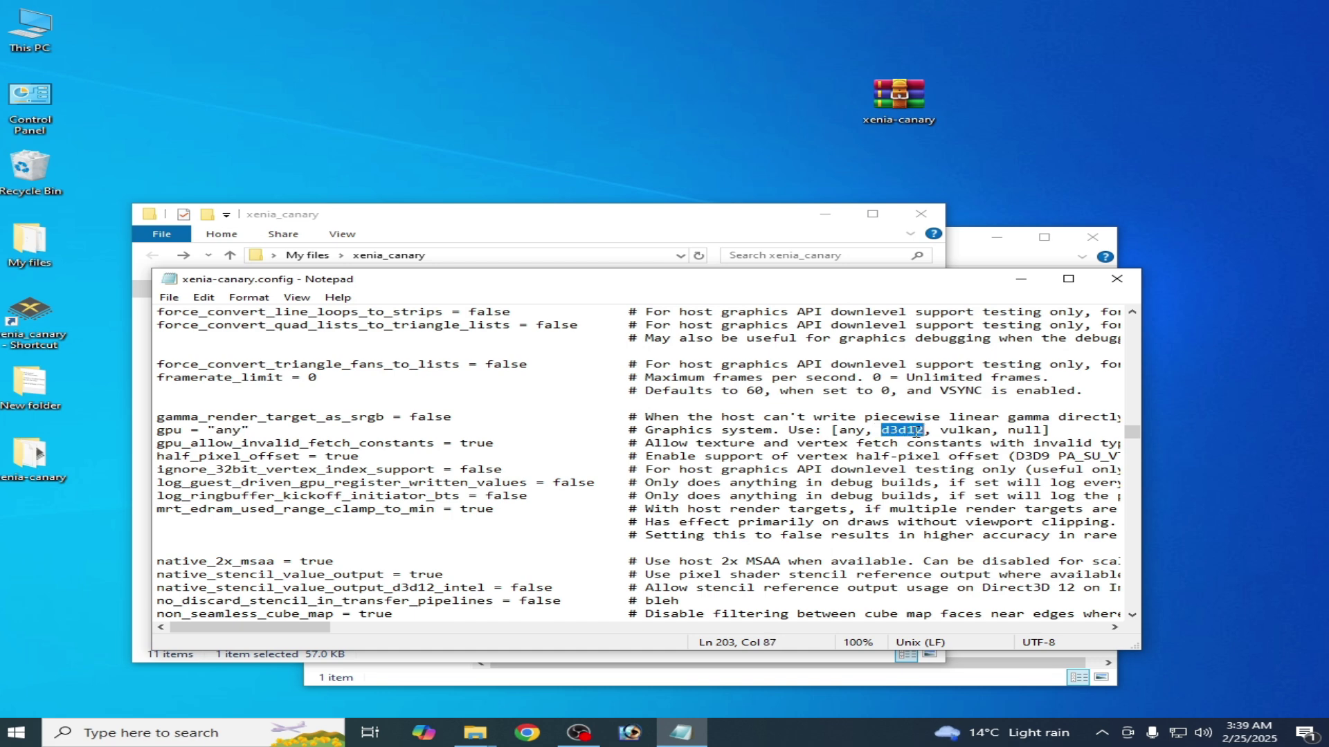
right_click(916, 432)
click(966, 481)
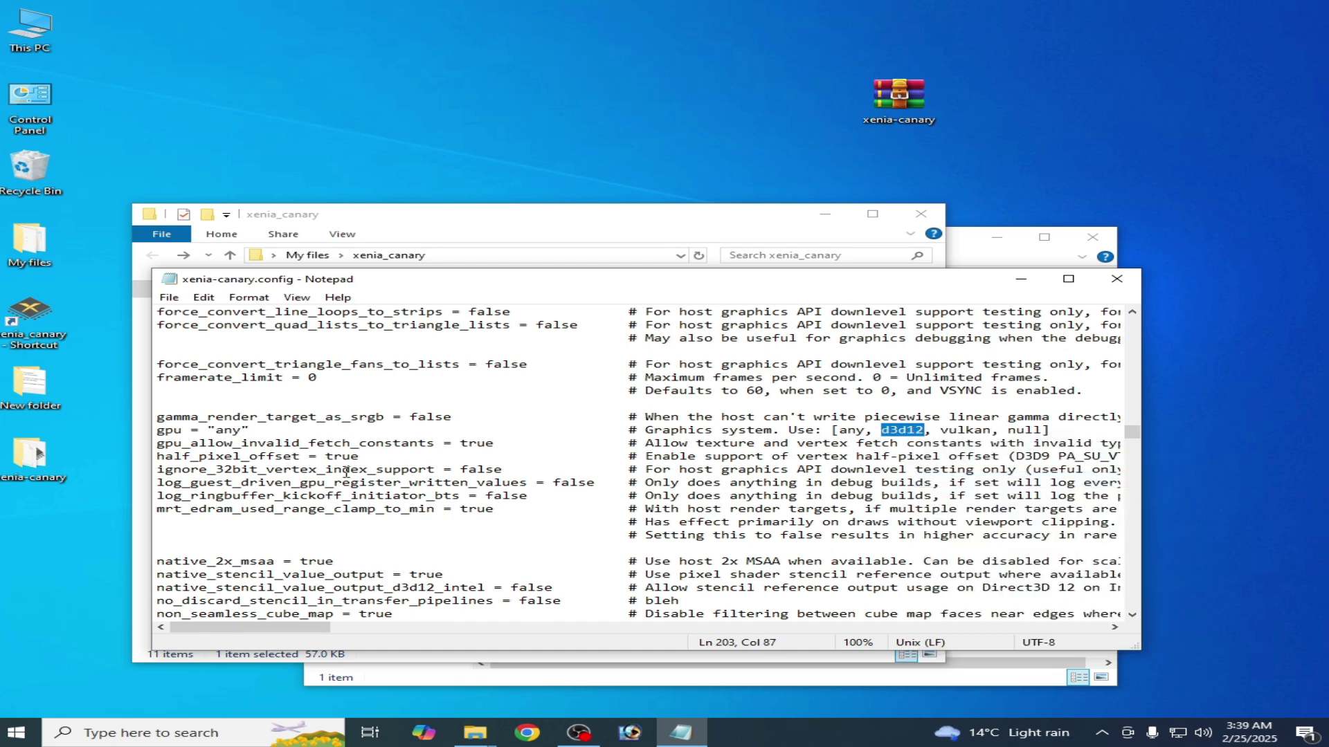
drag(216, 430, 243, 430)
right_click(227, 432)
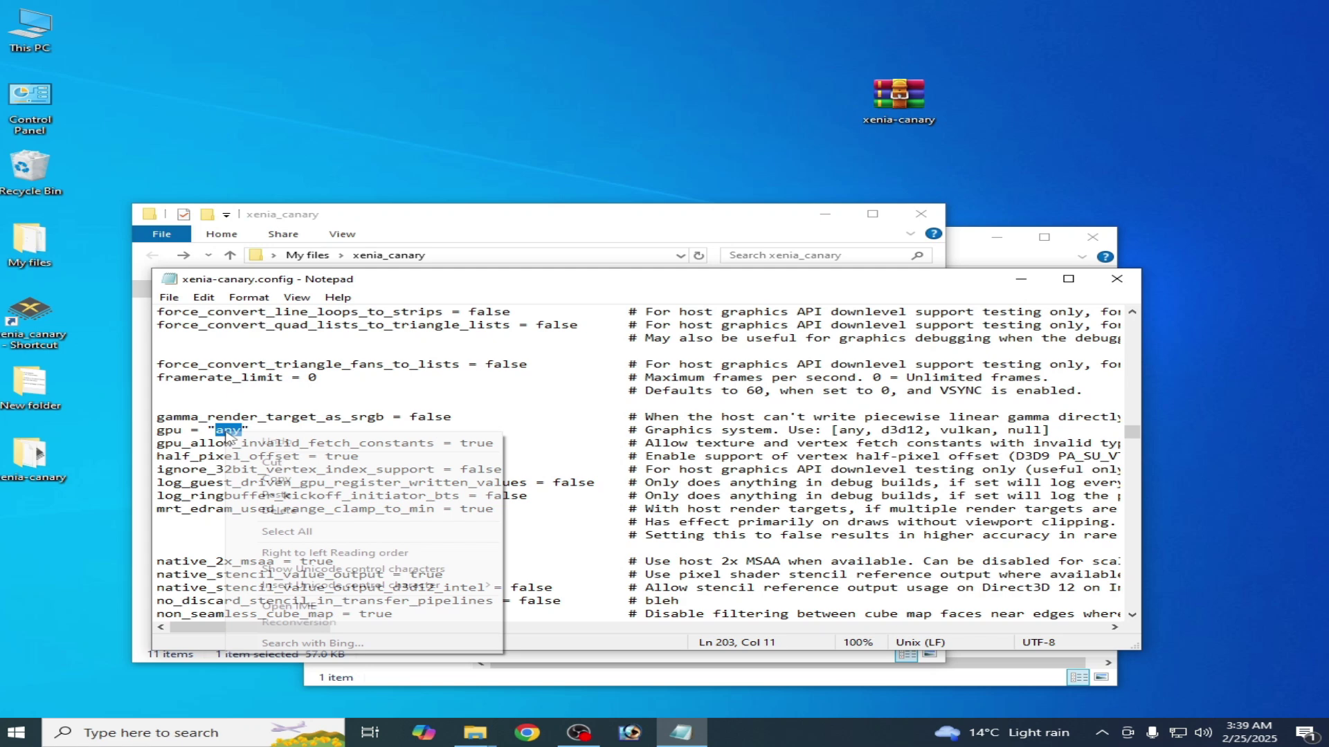
click(276, 495)
click(169, 297)
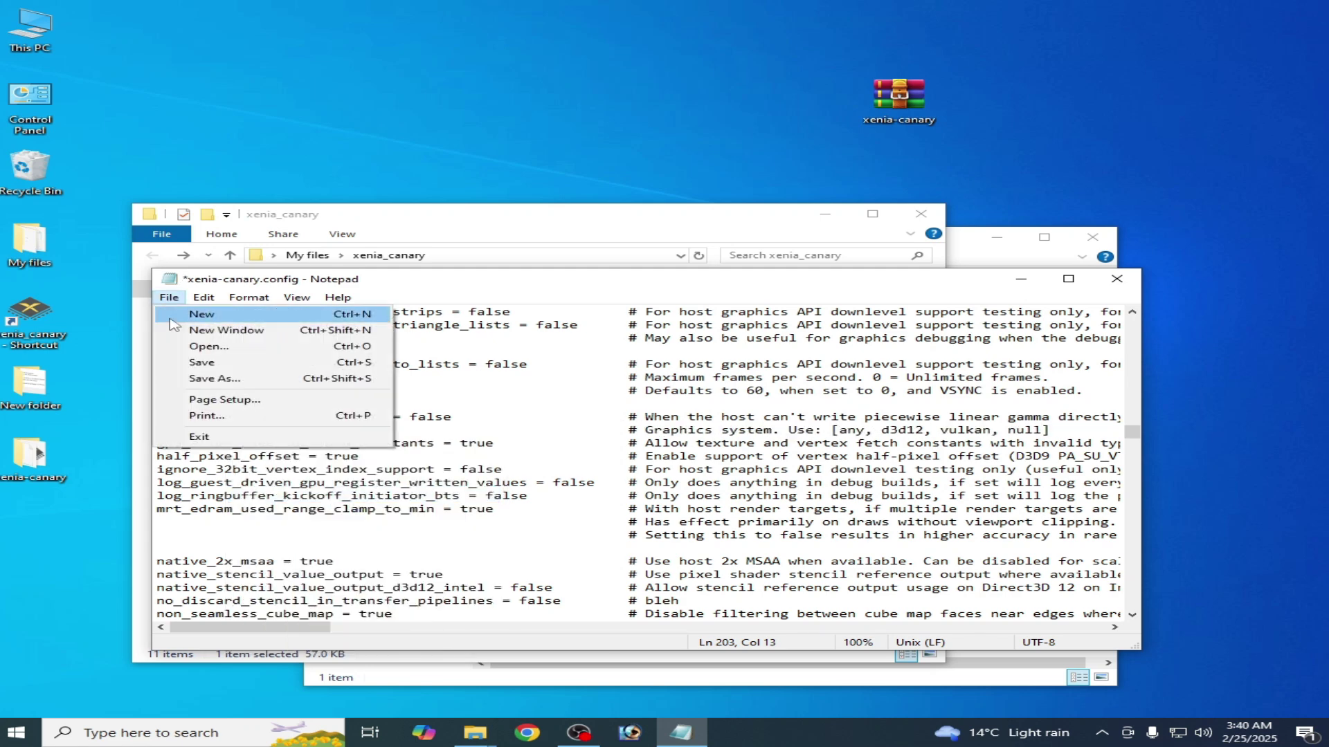
click(197, 361)
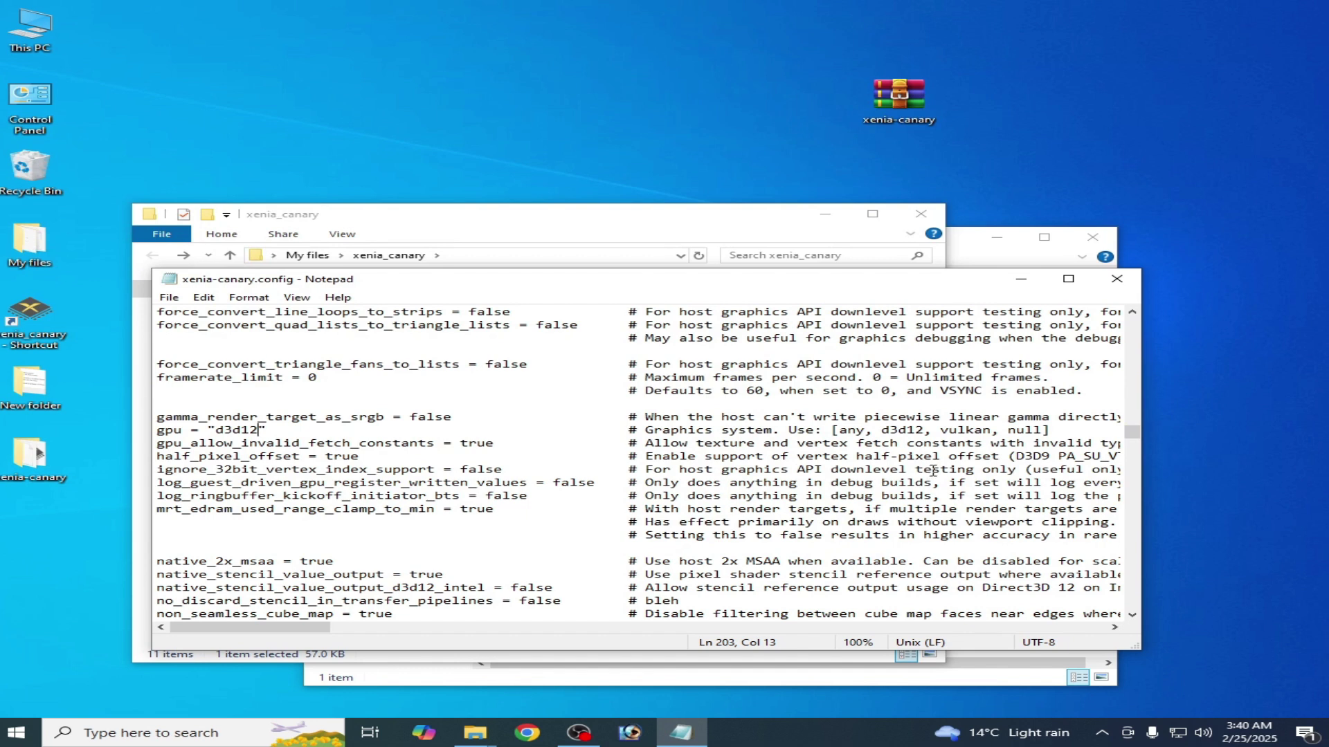
- Change the gpu value from d3d12 to vulkan, save, close Notepad and relaunch xenia_canary
drag(940, 431, 987, 433)
right_click(950, 430)
click(997, 478)
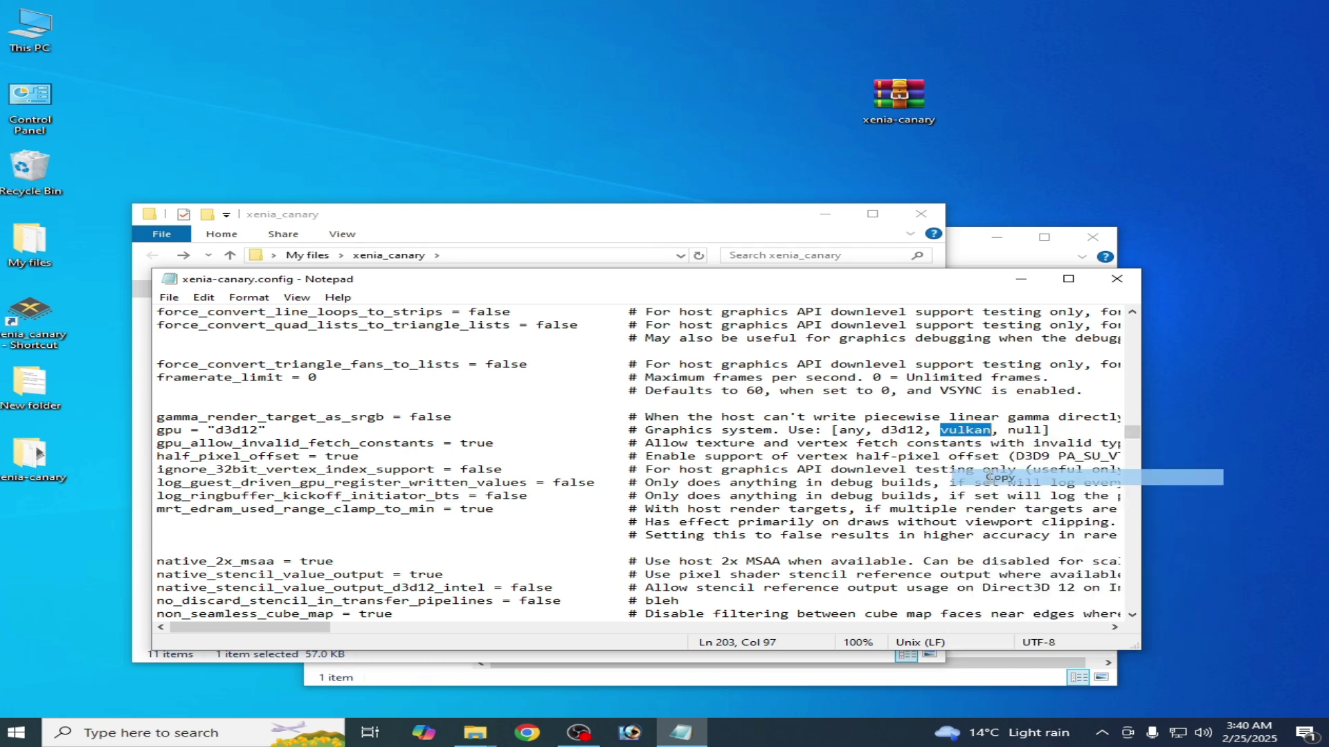
mouse_move(214, 430)
mouse_down()
mouse_move(254, 431)
mouse_move(214, 431)
mouse_up()
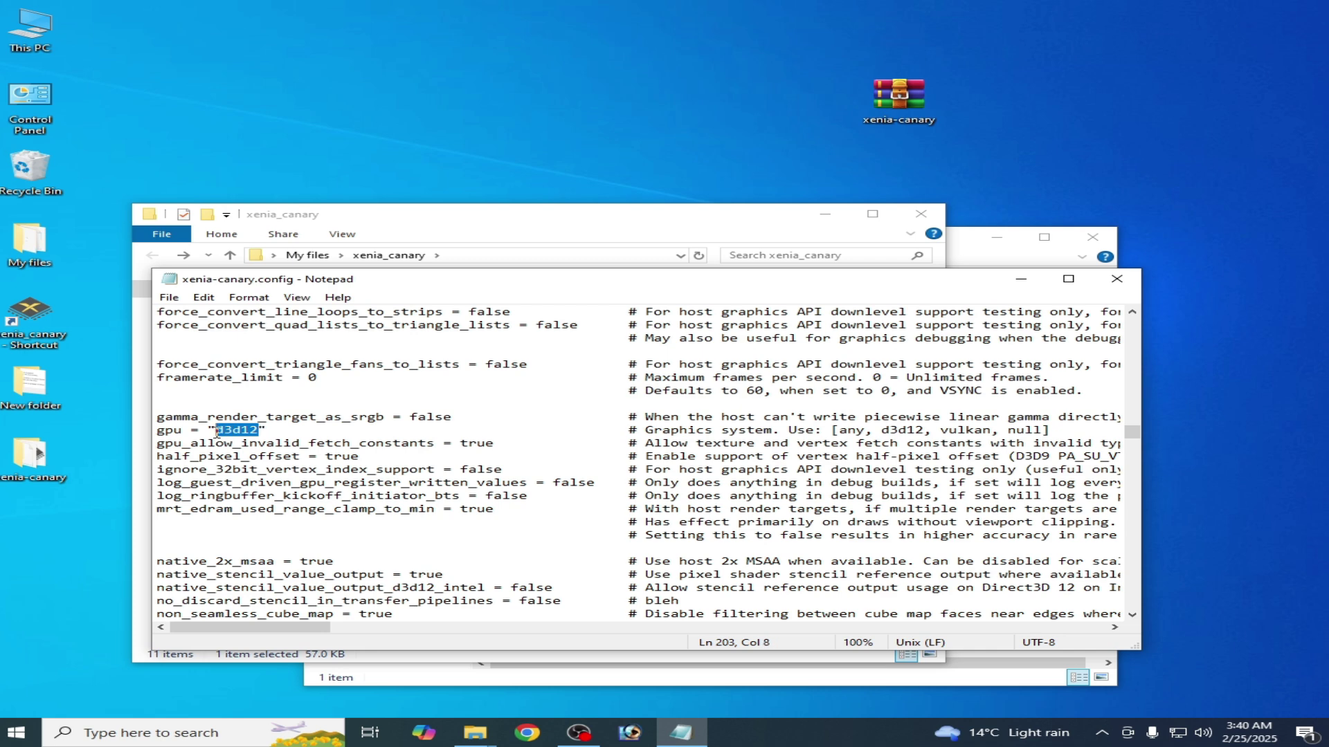
right_click(227, 442)
click(277, 497)
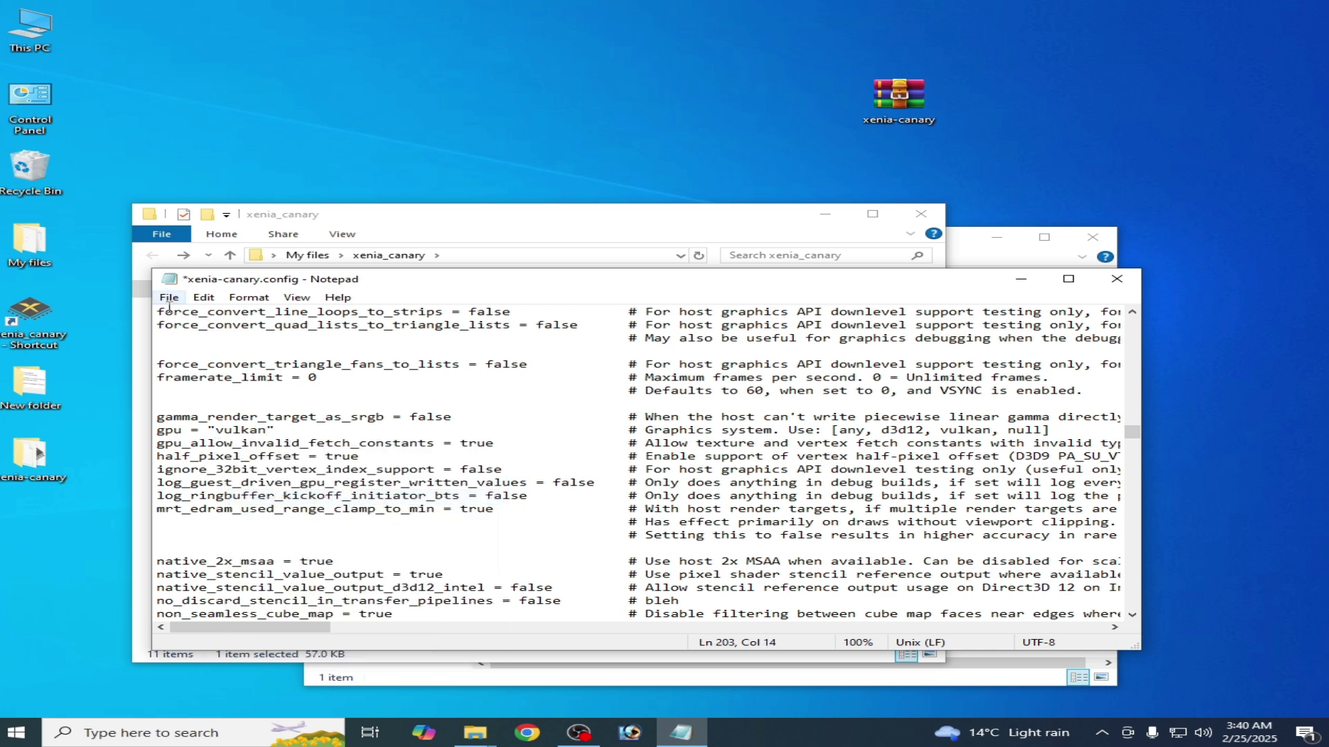
click(170, 299)
click(201, 364)
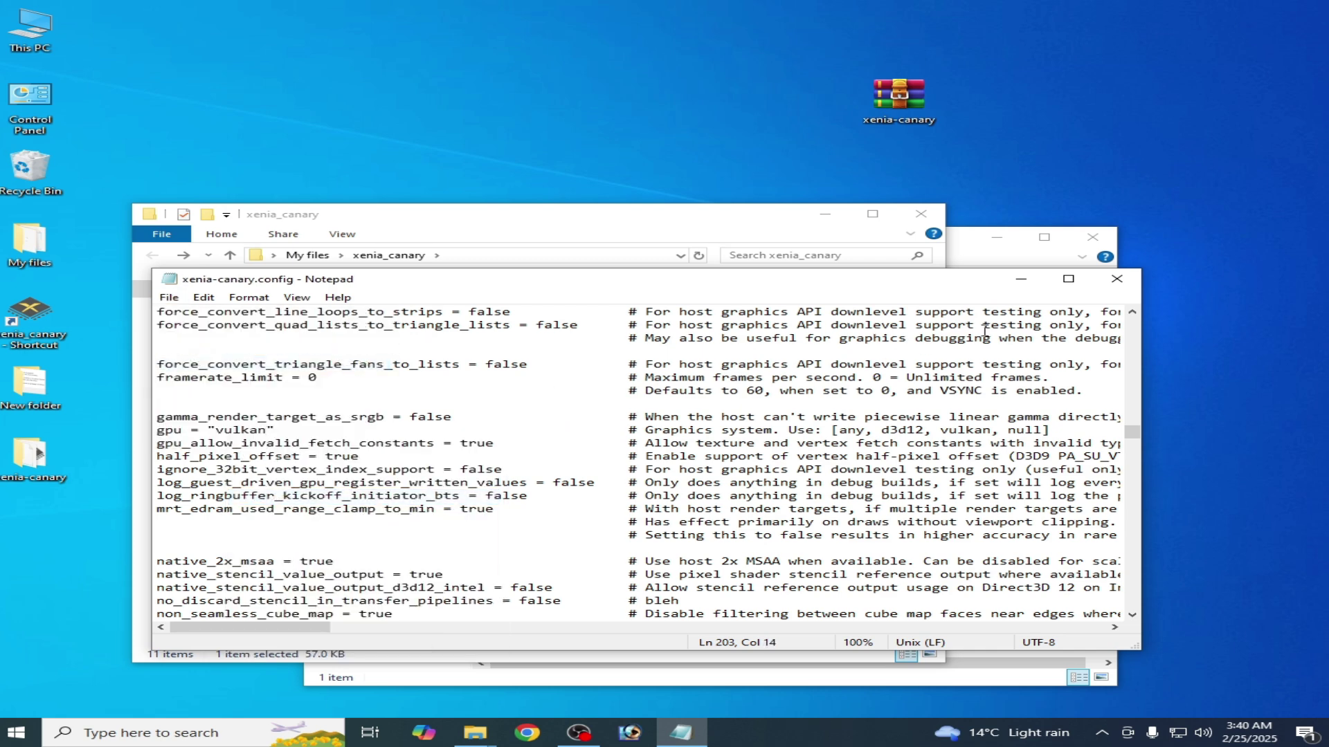
click(1106, 286)
double_click(362, 438)
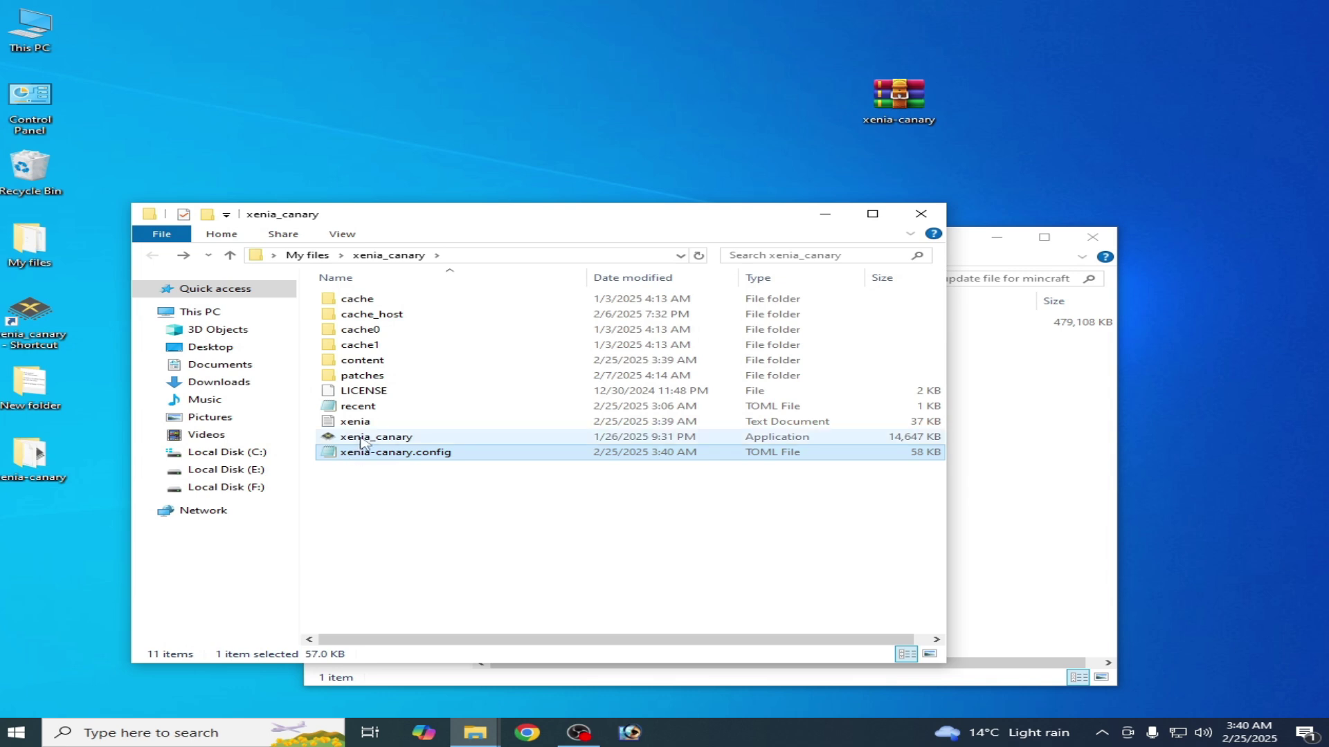